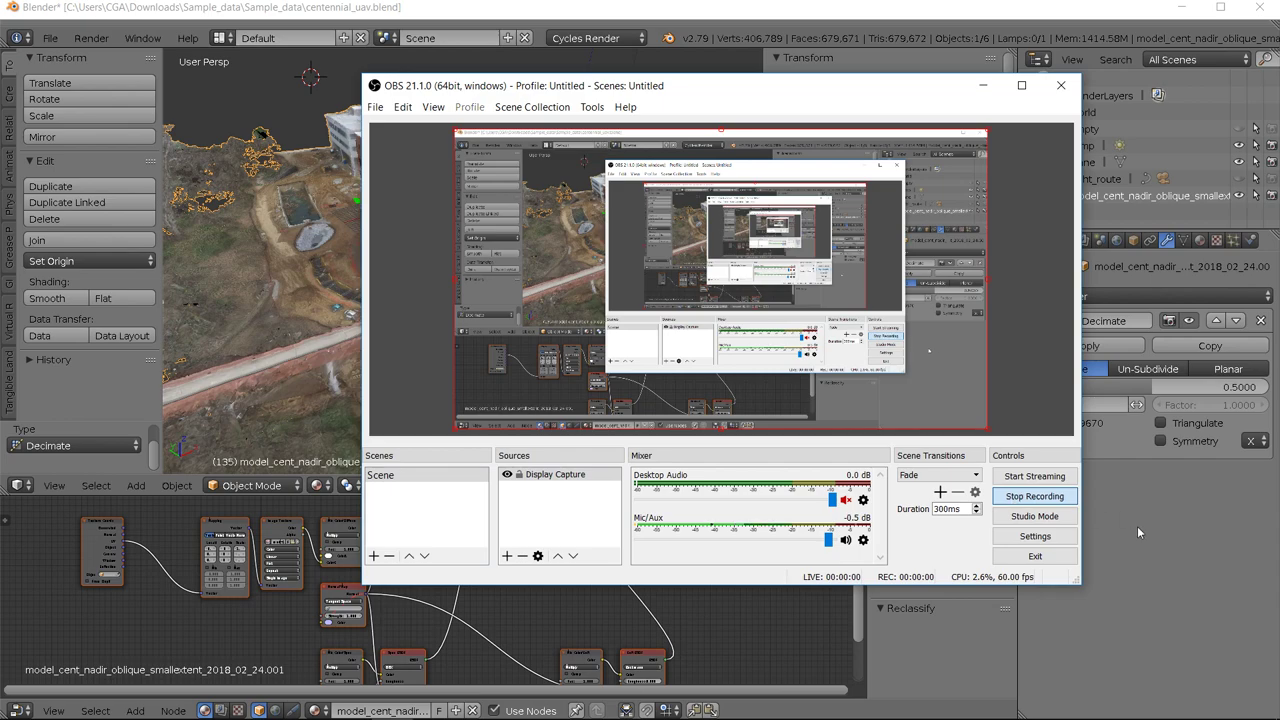
Start the recording and apply the Decimate modifier (Collapse, ratio 0.5) to the campus model
{"action": "left_click", "coordinate": [1137, 526]}
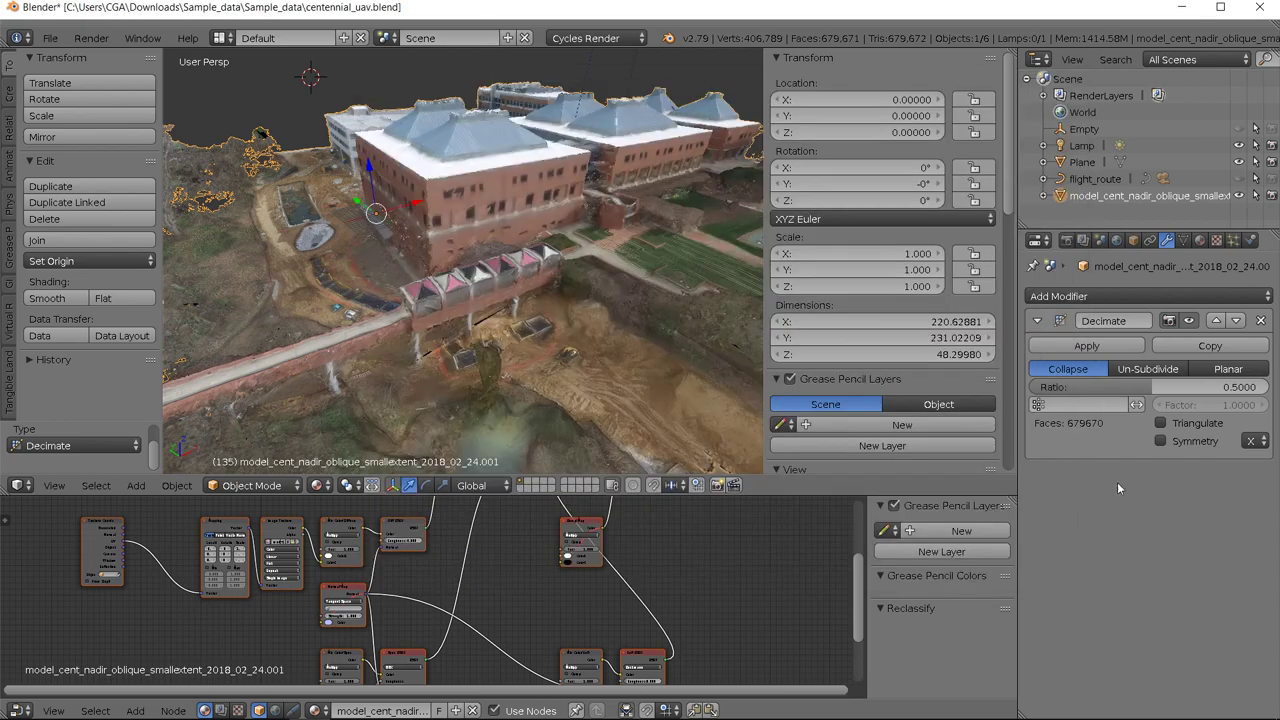
{"action": "left_click", "coordinate": [1081, 351]}
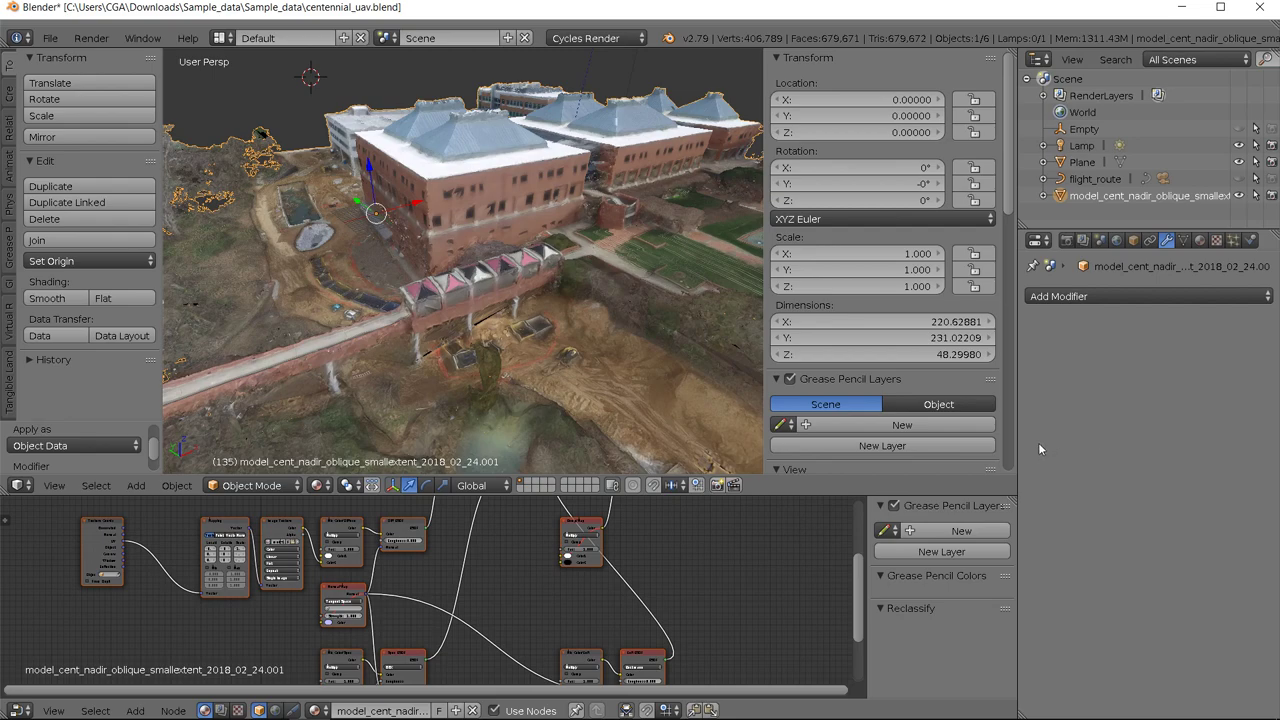
{"action": "scroll", "coordinate": [404, 314], "scroll_direction": "up", "scroll_amount": 2}
{"action": "scroll", "coordinate": [404, 314], "scroll_direction": "down", "scroll_amount": 3}
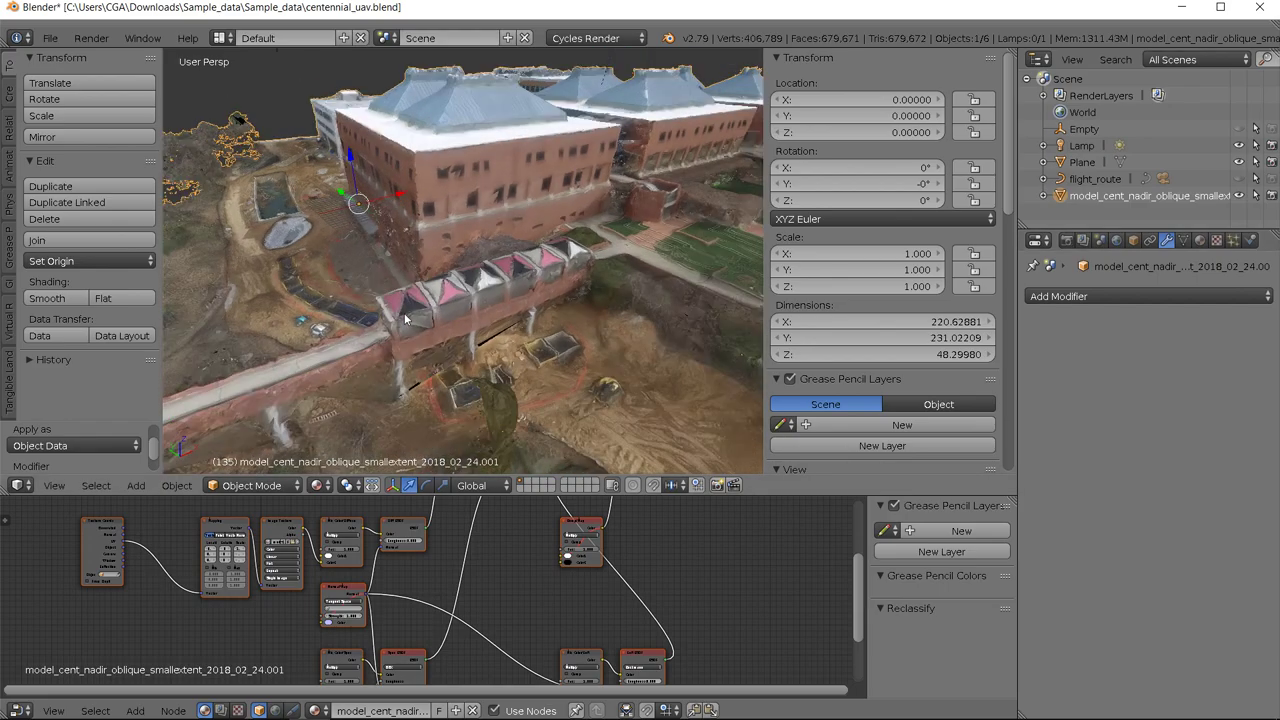
{"action": "middle_click_drag", "start_coordinate": [473, 297], "coordinate": [575, 293]}
{"action": "scroll", "coordinate": [545, 283], "scroll_direction": "up", "scroll_amount": 4}
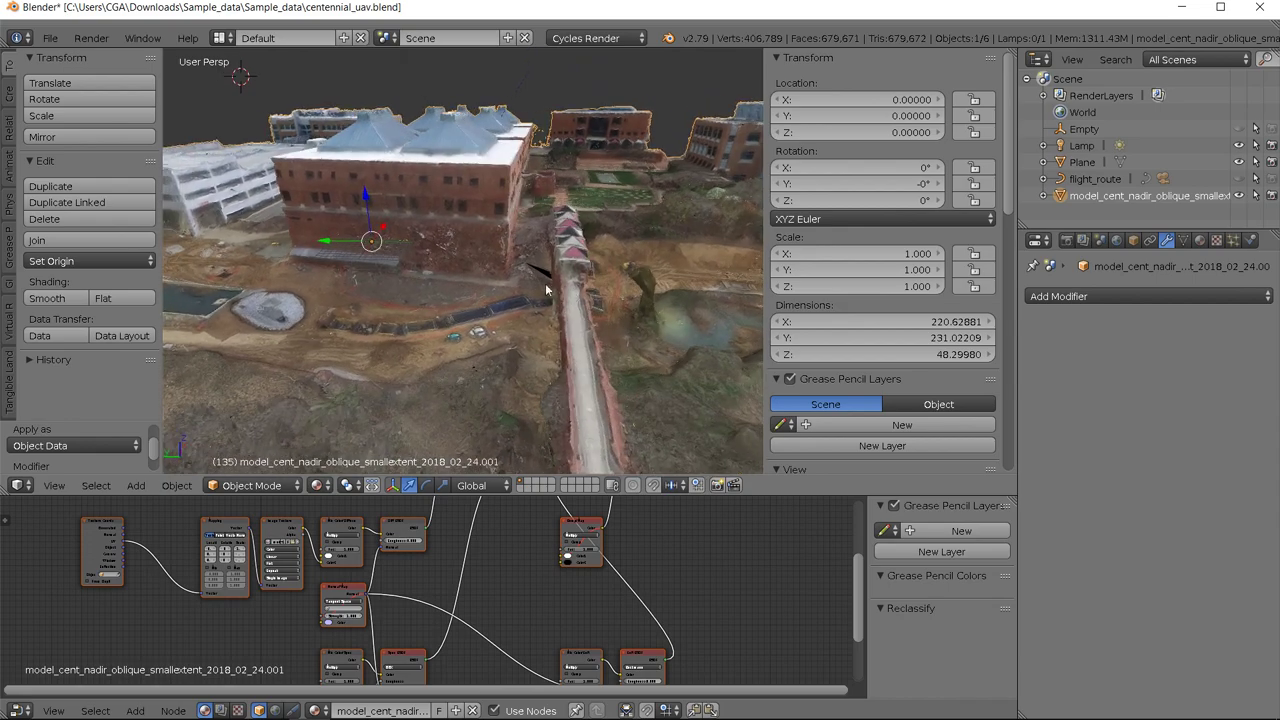
{"action": "scroll", "coordinate": [472, 251], "scroll_direction": "down", "scroll_amount": 1}
{"action": "mouse_move", "coordinate": [468, 253]}
{"action": "middle_mouse_down"}
{"action": "mouse_move", "coordinate": [454, 243]}
{"action": "mouse_move", "coordinate": [470, 278]}
{"action": "middle_mouse_up"}
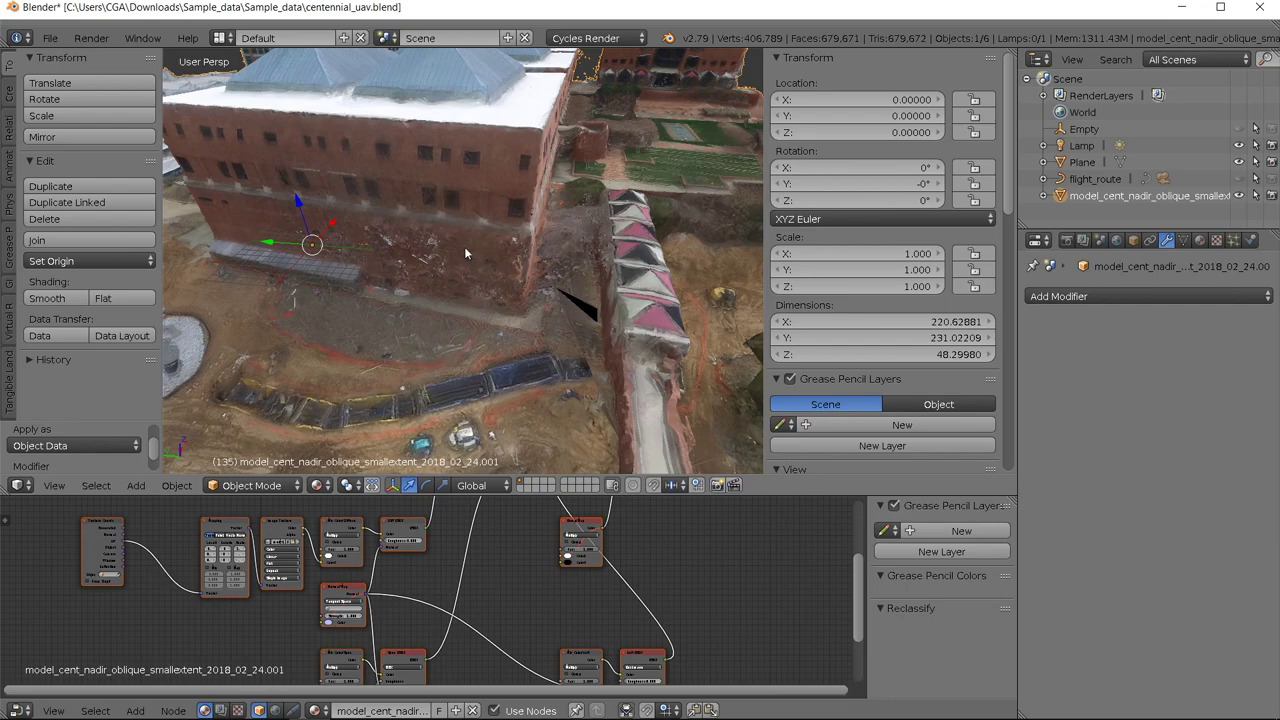
{"action": "middle_click_drag", "start_coordinate": [464, 246], "coordinate": [456, 240]}
{"action": "scroll", "coordinate": [455, 238], "scroll_direction": "up", "scroll_amount": 3}
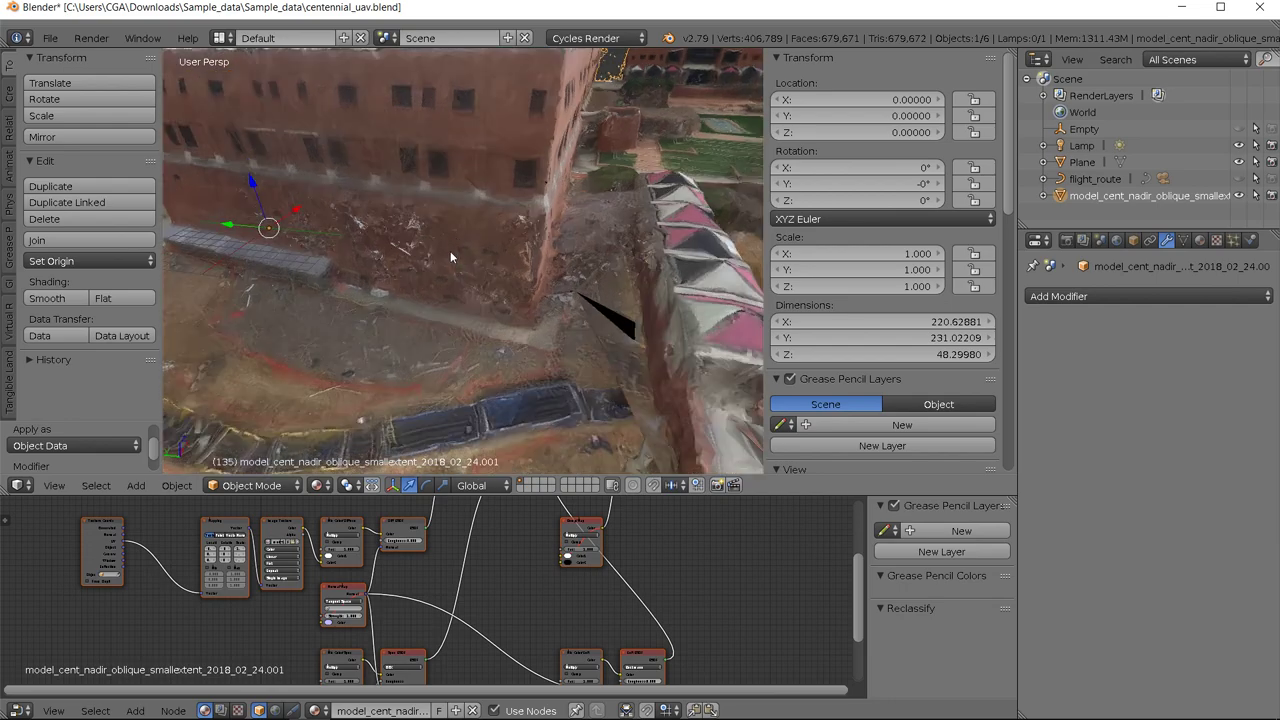
{"action": "middle_click_drag", "start_coordinate": [458, 251], "coordinate": [480, 238]}
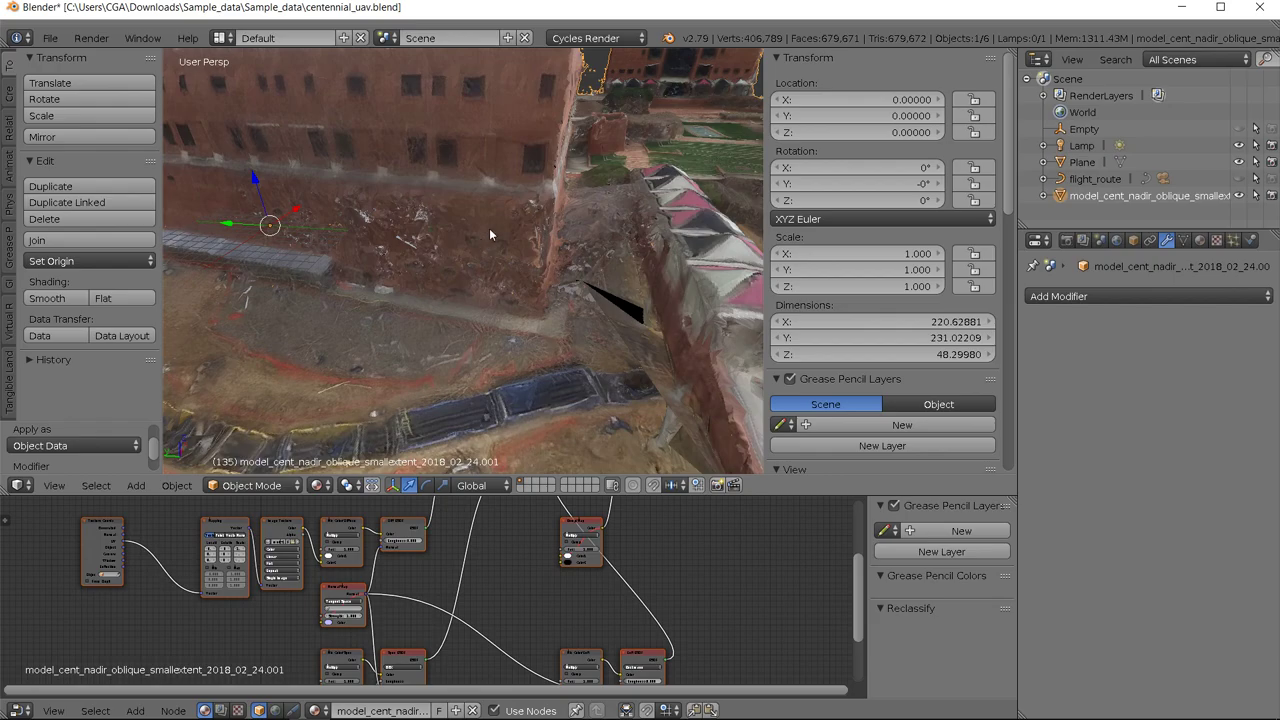
{"action": "scroll", "coordinate": [499, 213], "scroll_direction": "up", "scroll_amount": 3}
{"action": "scroll", "coordinate": [500, 213], "scroll_direction": "down", "scroll_amount": 3}
{"action": "scroll", "coordinate": [500, 200], "scroll_direction": "down", "scroll_amount": 6}
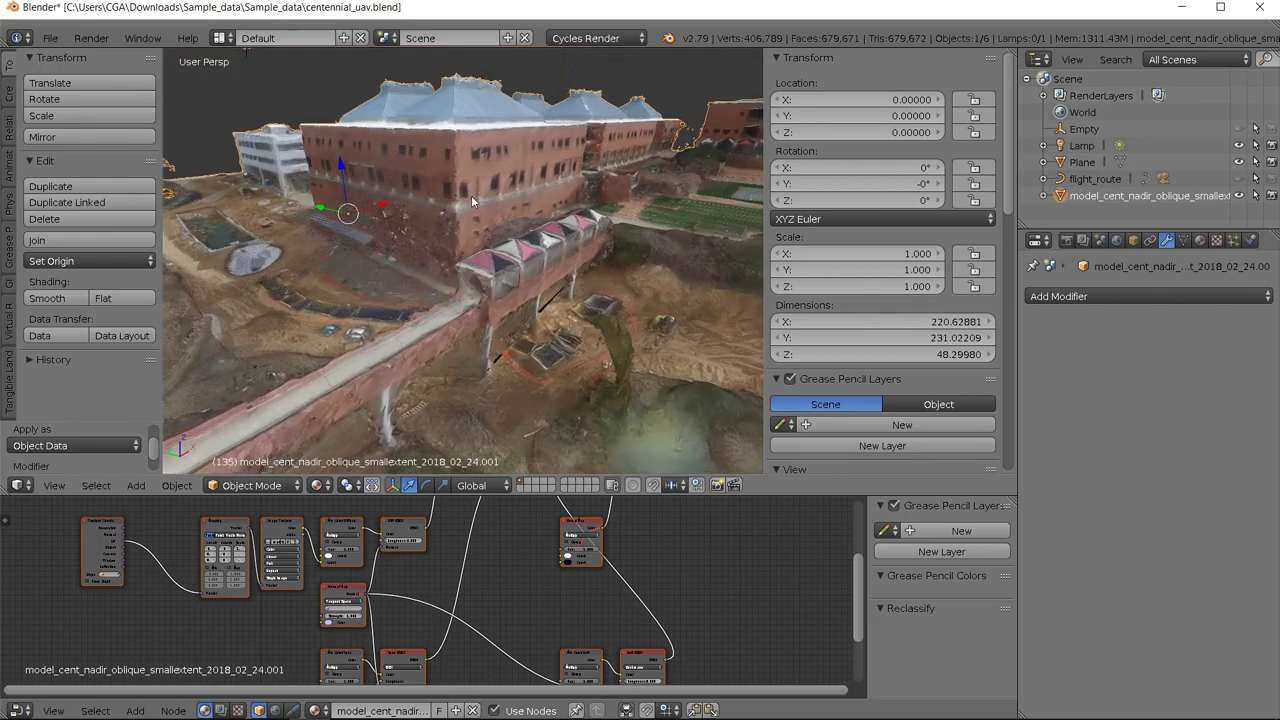
{"action": "middle_click_drag", "start_coordinate": [472, 200], "coordinate": [527, 197]}
{"action": "middle_click_drag", "start_coordinate": [422, 205], "coordinate": [468, 211]}
{"action": "scroll", "coordinate": [440, 210], "scroll_direction": "up", "scroll_amount": 8}
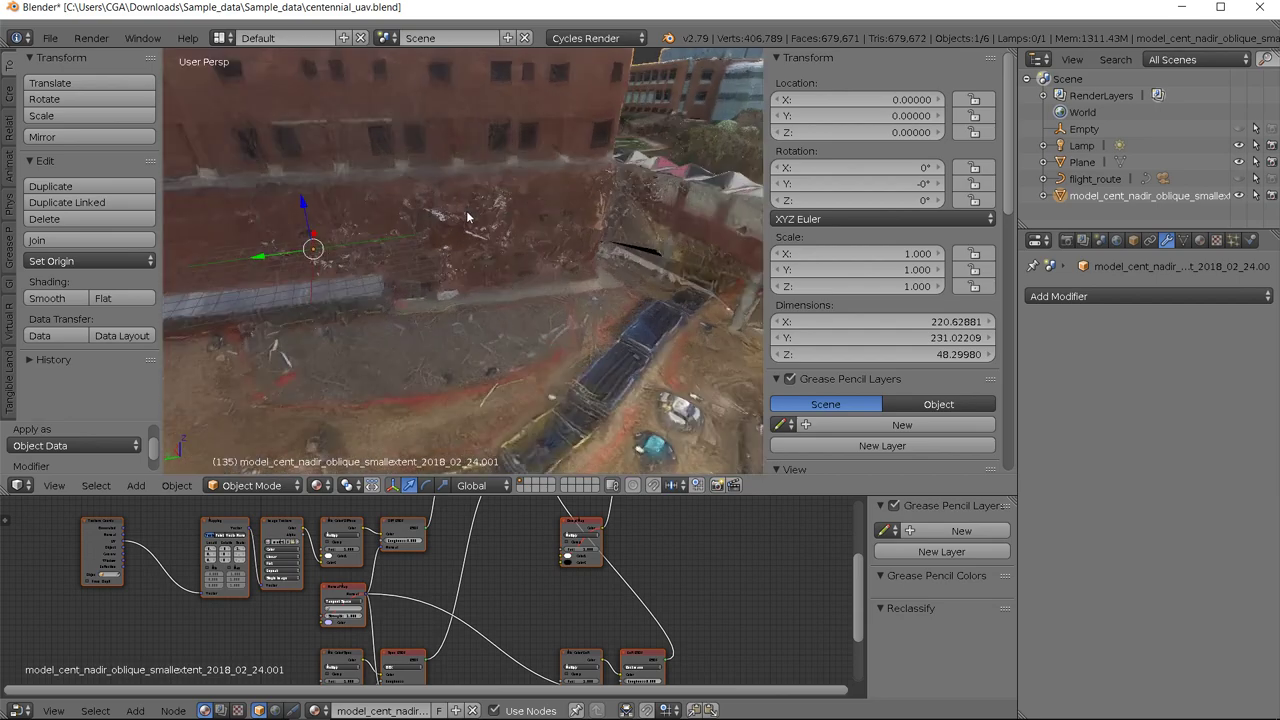
{"action": "scroll", "coordinate": [412, 200], "scroll_direction": "up", "scroll_amount": 2}
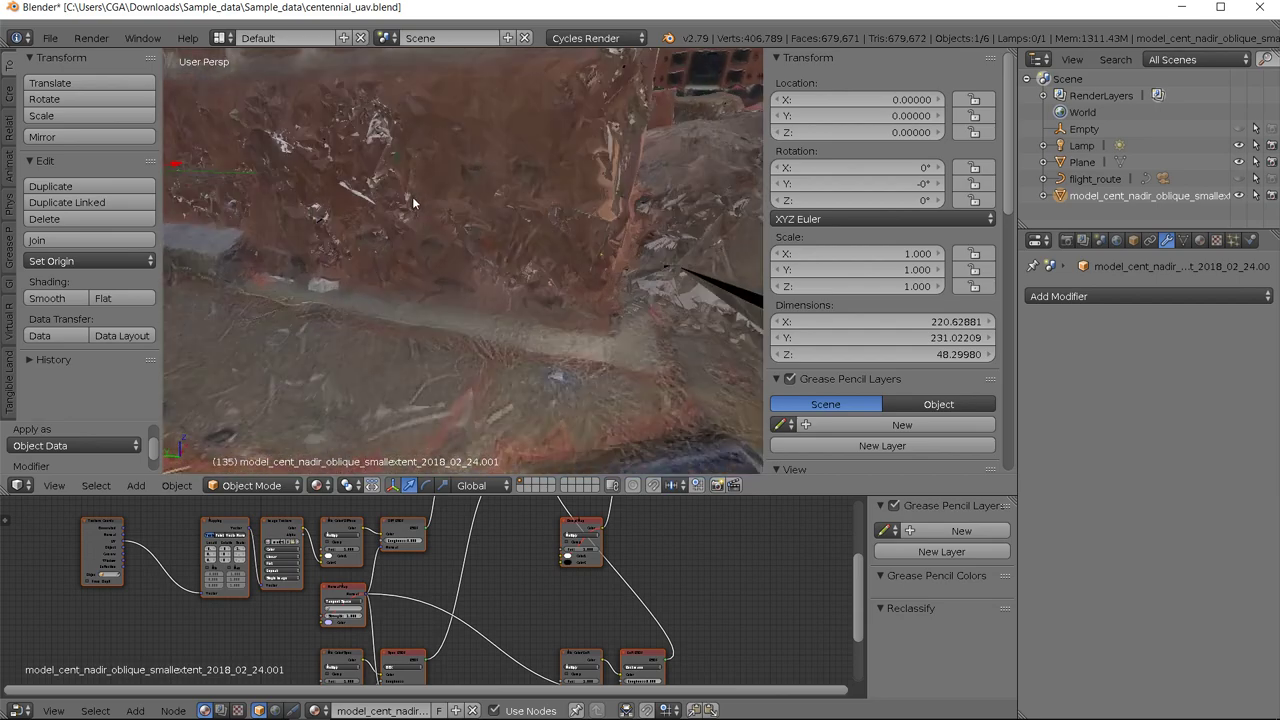
{"action": "middle_click_drag", "start_coordinate": [412, 196], "coordinate": [462, 257]}
{"action": "scroll", "coordinate": [461, 256], "scroll_direction": "down", "scroll_amount": 3}
{"action": "scroll", "coordinate": [460, 255], "scroll_direction": "up", "scroll_amount": 3}
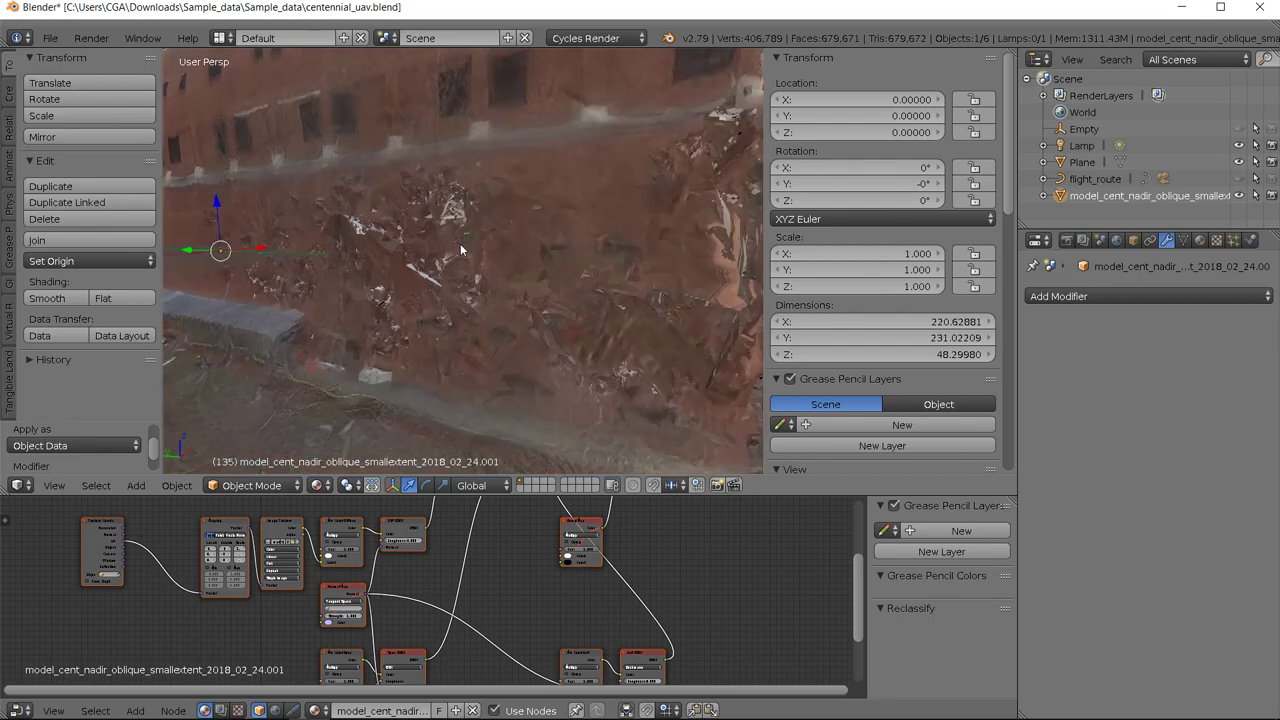
{"action": "scroll", "coordinate": [459, 254], "scroll_direction": "down", "scroll_amount": 3}
{"action": "scroll", "coordinate": [458, 252], "scroll_direction": "up", "scroll_amount": 3}
{"action": "scroll", "coordinate": [445, 250], "scroll_direction": "down", "scroll_amount": 3}
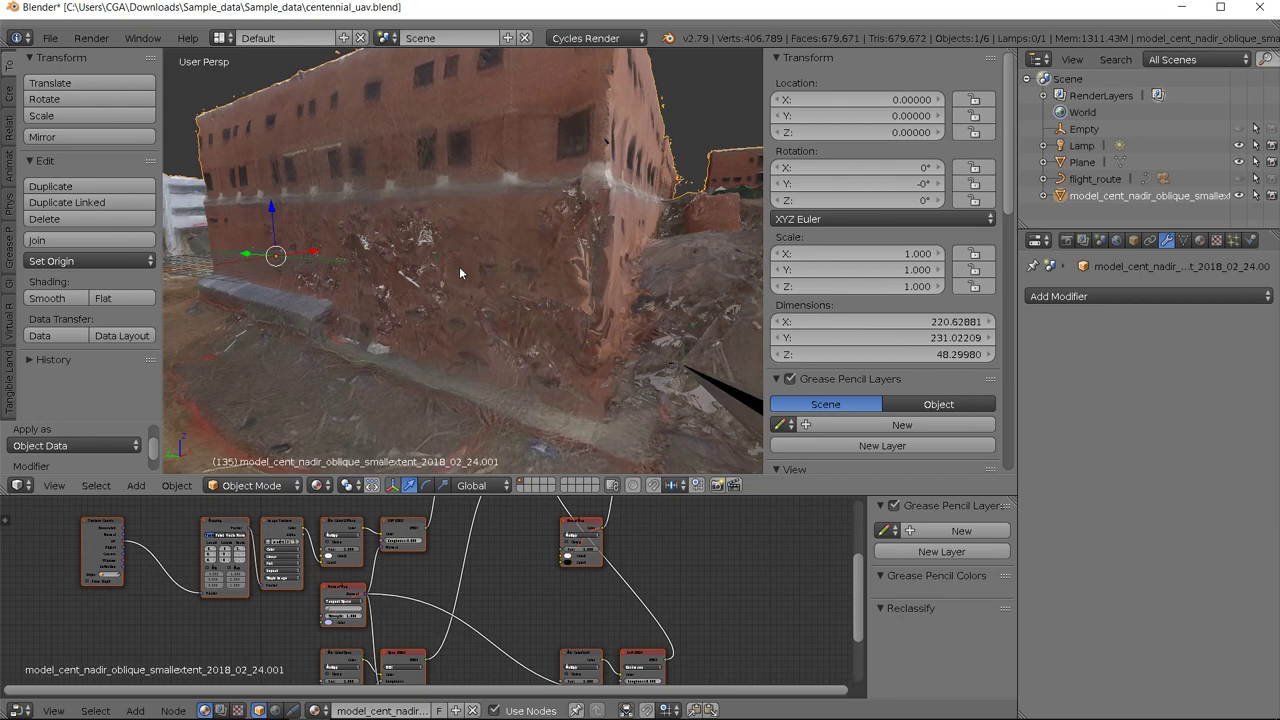
{"action": "middle_click_drag", "start_coordinate": [484, 270], "coordinate": [458, 310]}
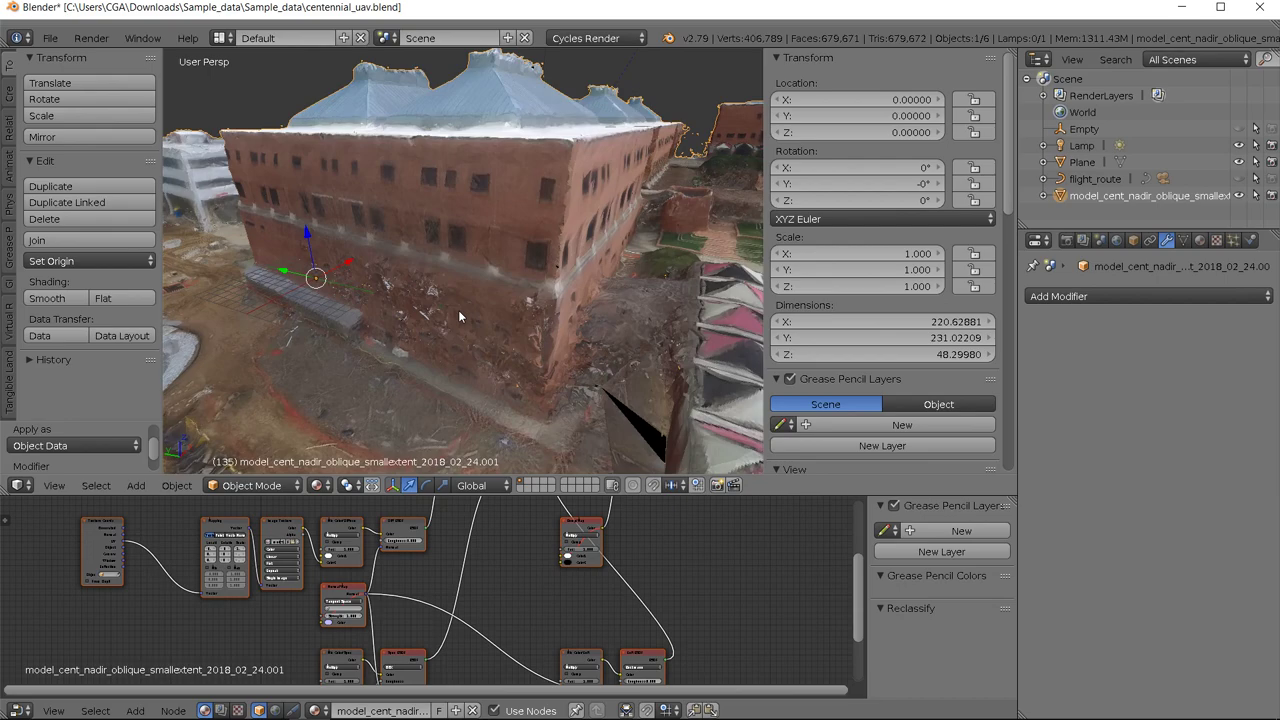
{"action": "scroll", "coordinate": [458, 310], "scroll_direction": "up", "scroll_amount": 4}
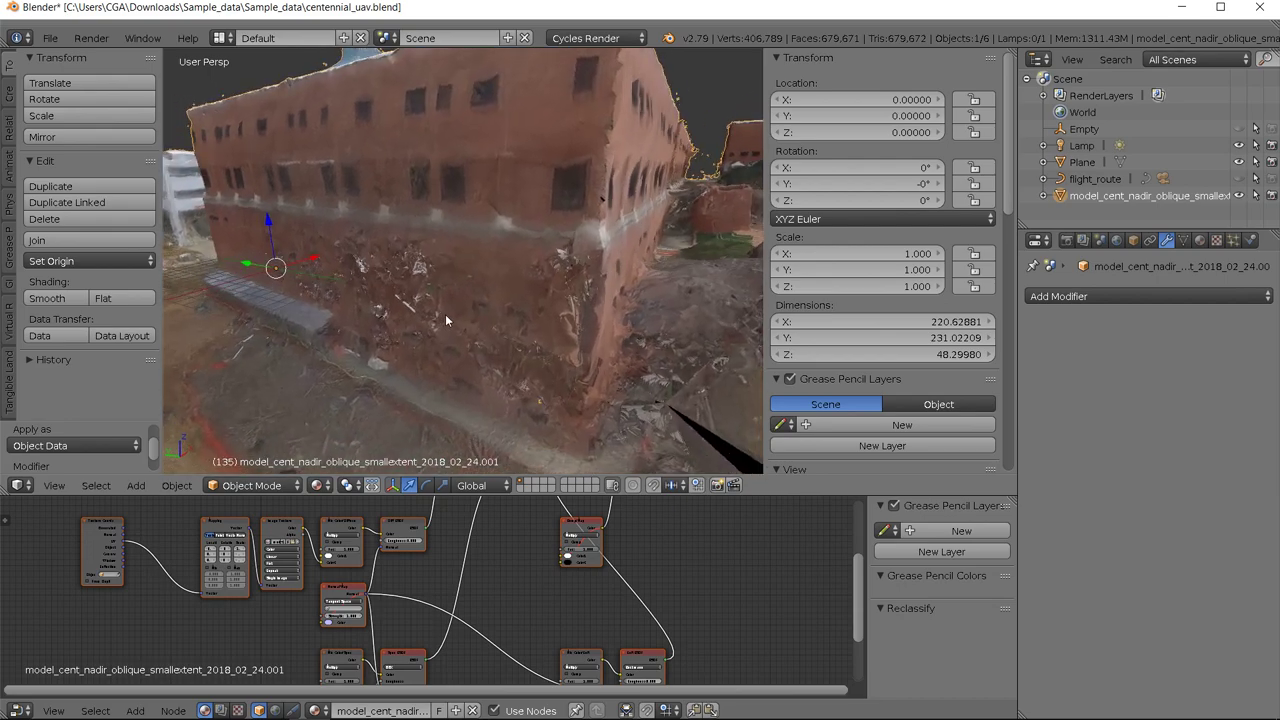
{"action": "scroll", "coordinate": [446, 314], "scroll_direction": "up", "scroll_amount": 4}
{"action": "scroll", "coordinate": [448, 318], "scroll_direction": "down", "scroll_amount": 4}
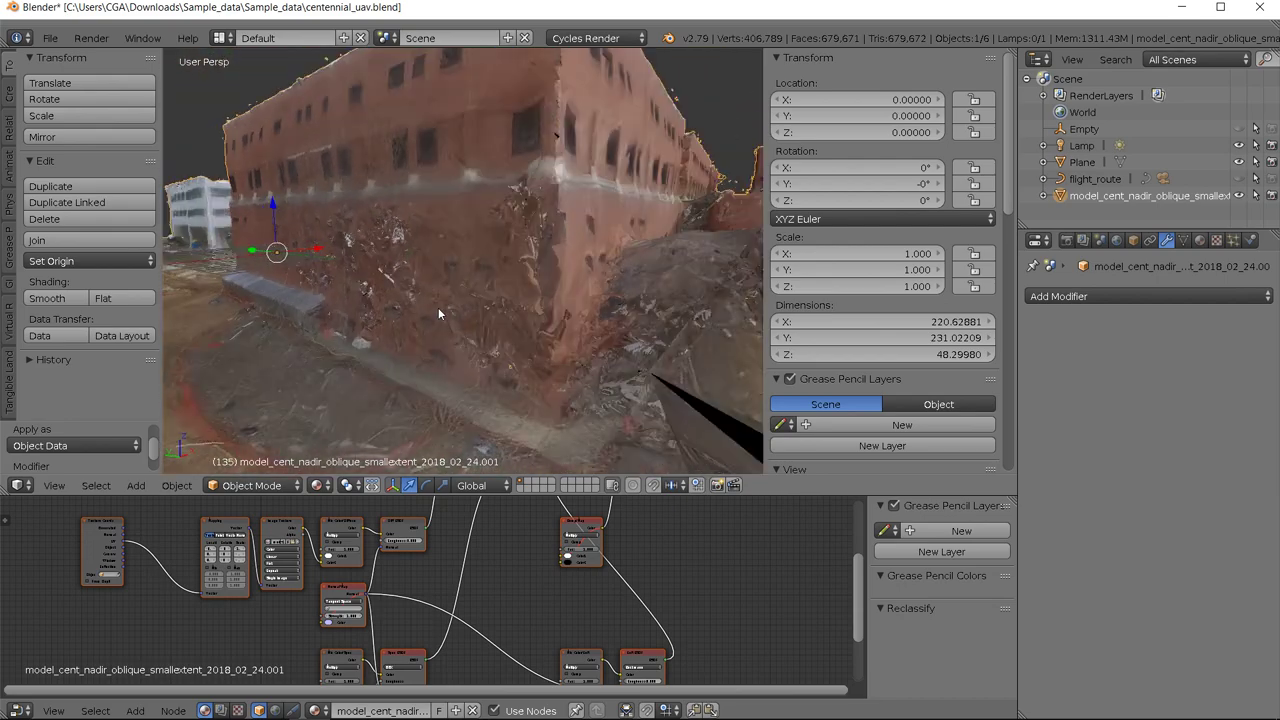
{"action": "scroll", "coordinate": [430, 274], "scroll_direction": "up", "scroll_amount": 4}
{"action": "scroll", "coordinate": [438, 292], "scroll_direction": "down", "scroll_amount": 4}
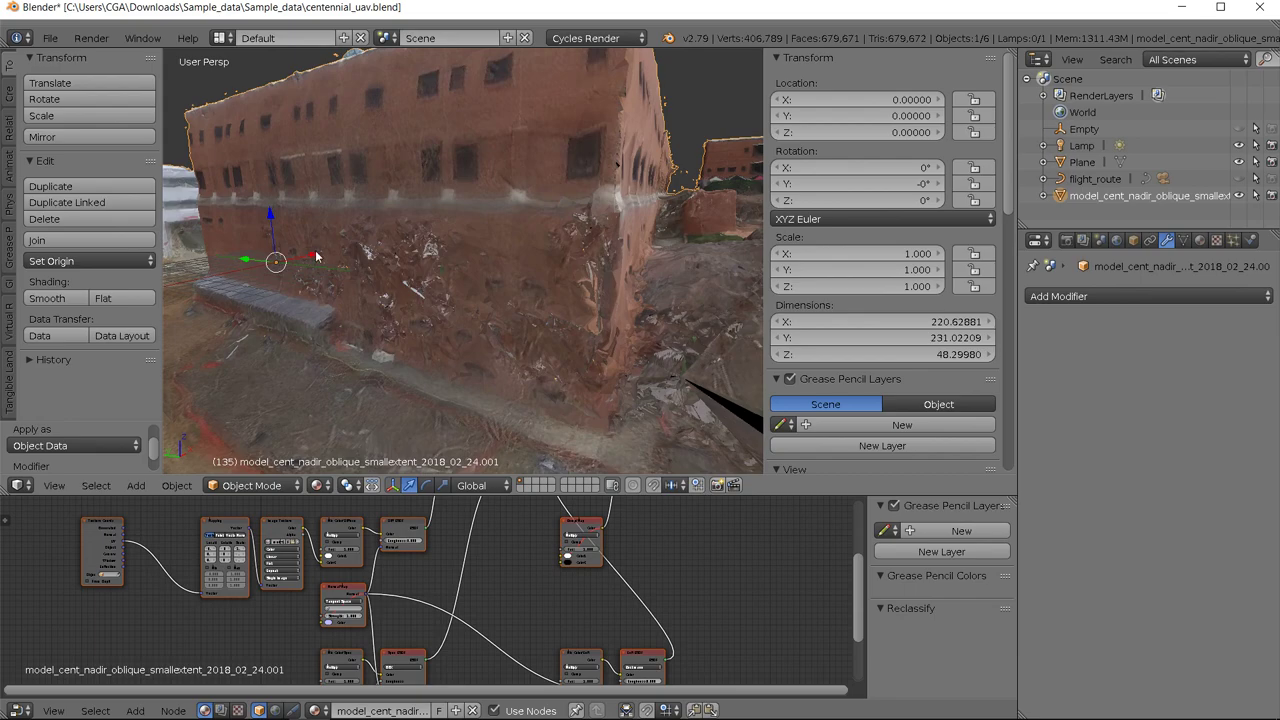
{"action": "scroll", "coordinate": [356, 263], "scroll_direction": "up", "scroll_amount": 4}
{"action": "scroll", "coordinate": [385, 269], "scroll_direction": "down", "scroll_amount": 3}
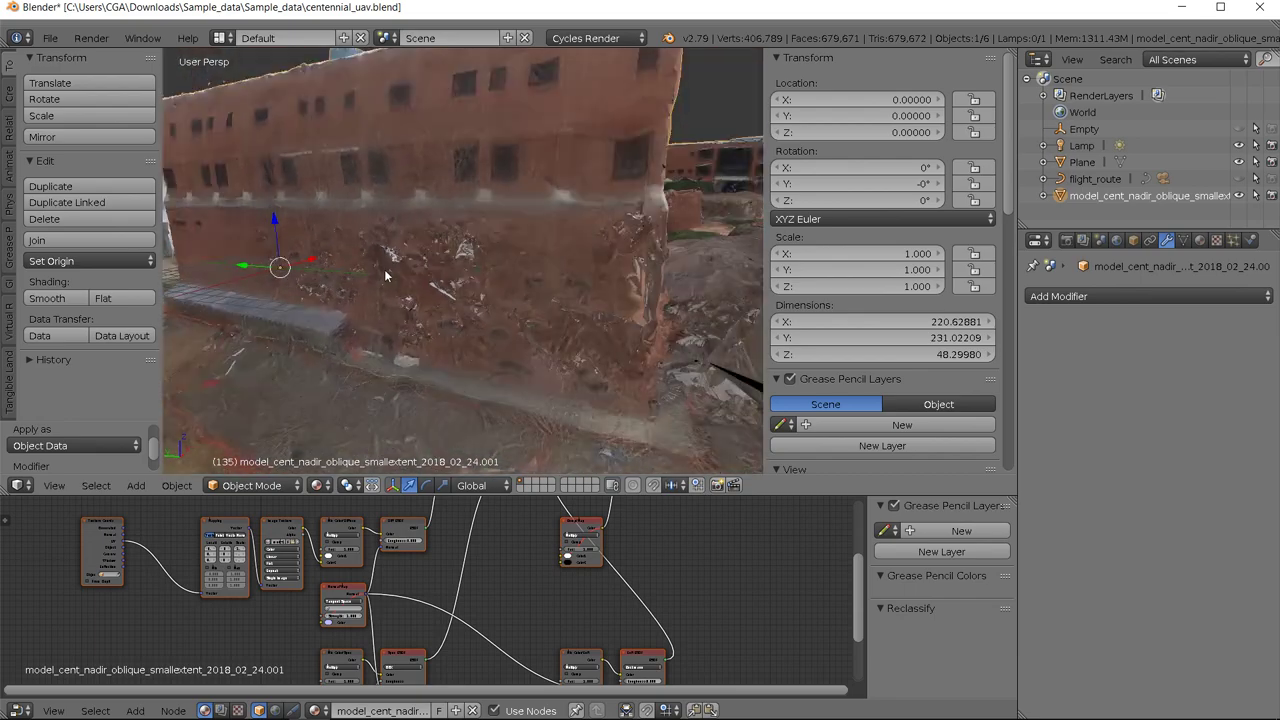
{"action": "scroll", "coordinate": [386, 269], "scroll_direction": "up", "scroll_amount": 3}
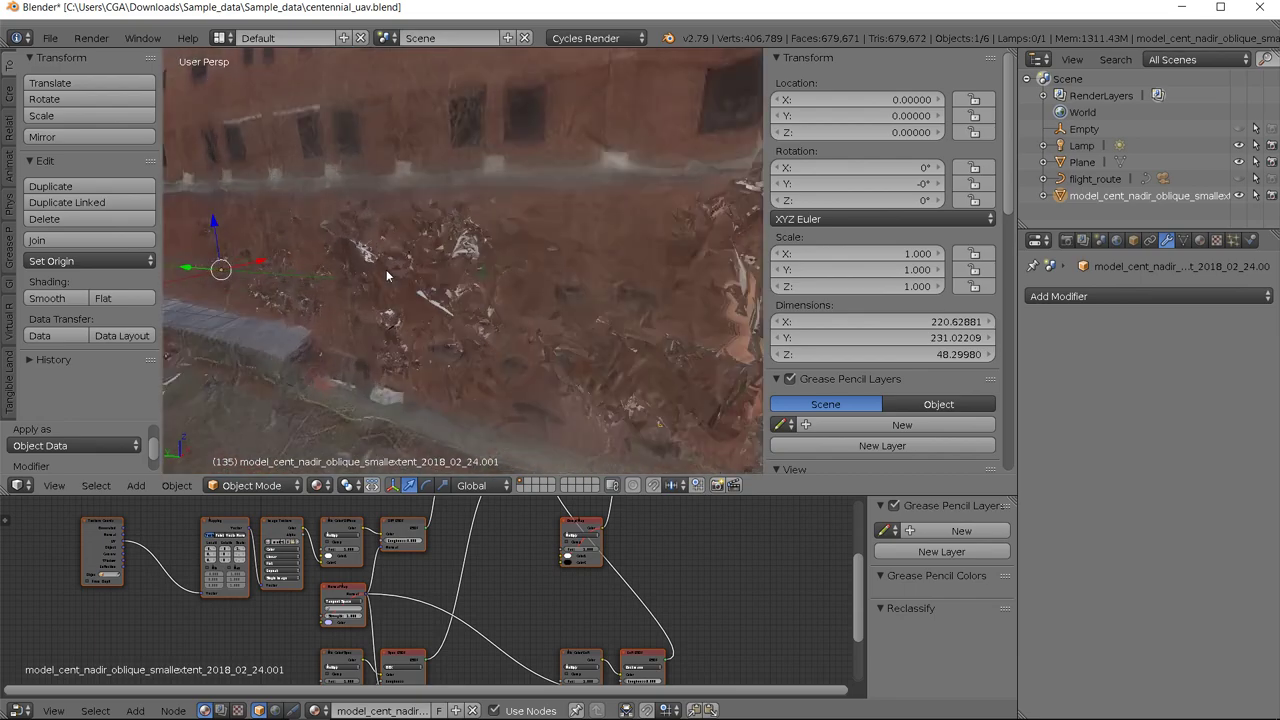
Switch viewport shading to Solid and orbit to inspect the jagged wall and terrain mesh
{"action": "left_click", "coordinate": [318, 486]}
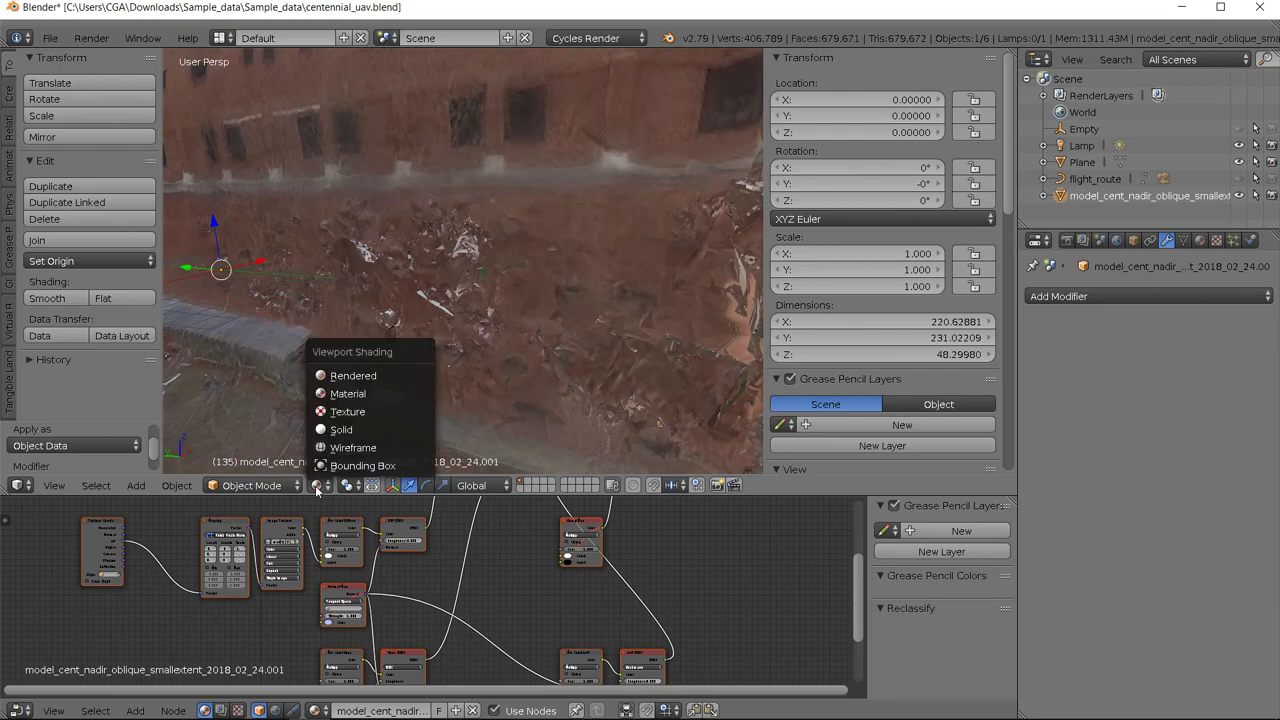
{"action": "left_click", "coordinate": [336, 430]}
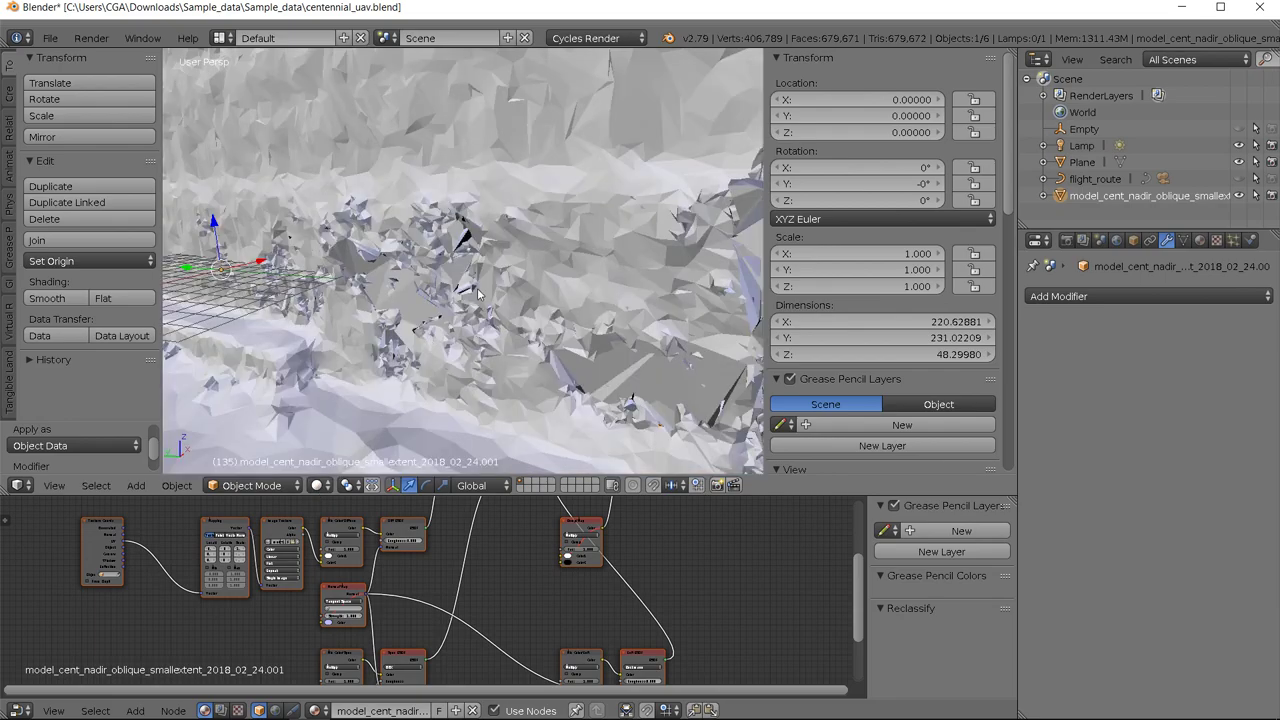
{"action": "scroll", "coordinate": [481, 291], "scroll_direction": "down", "scroll_amount": 1}
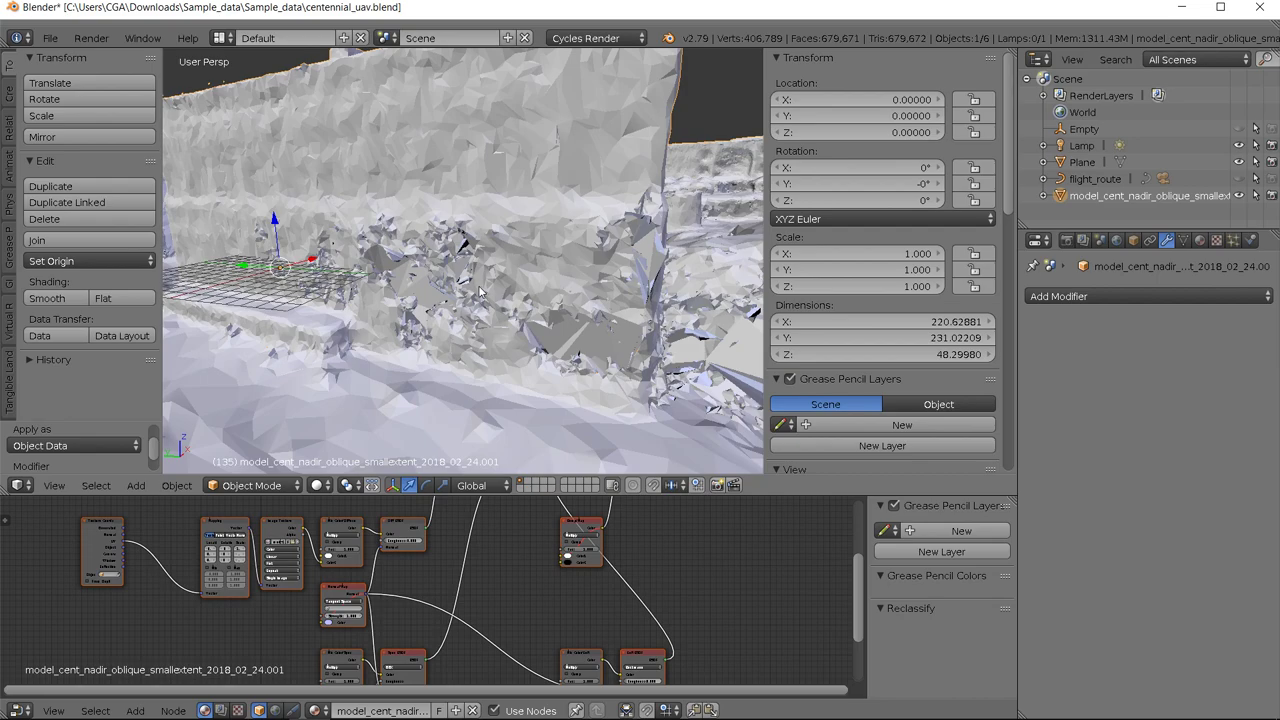
{"action": "mouse_move", "coordinate": [481, 292]}
{"action": "middle_mouse_down"}
{"action": "mouse_move", "coordinate": [409, 292]}
{"action": "mouse_move", "coordinate": [491, 297]}
{"action": "middle_mouse_up"}
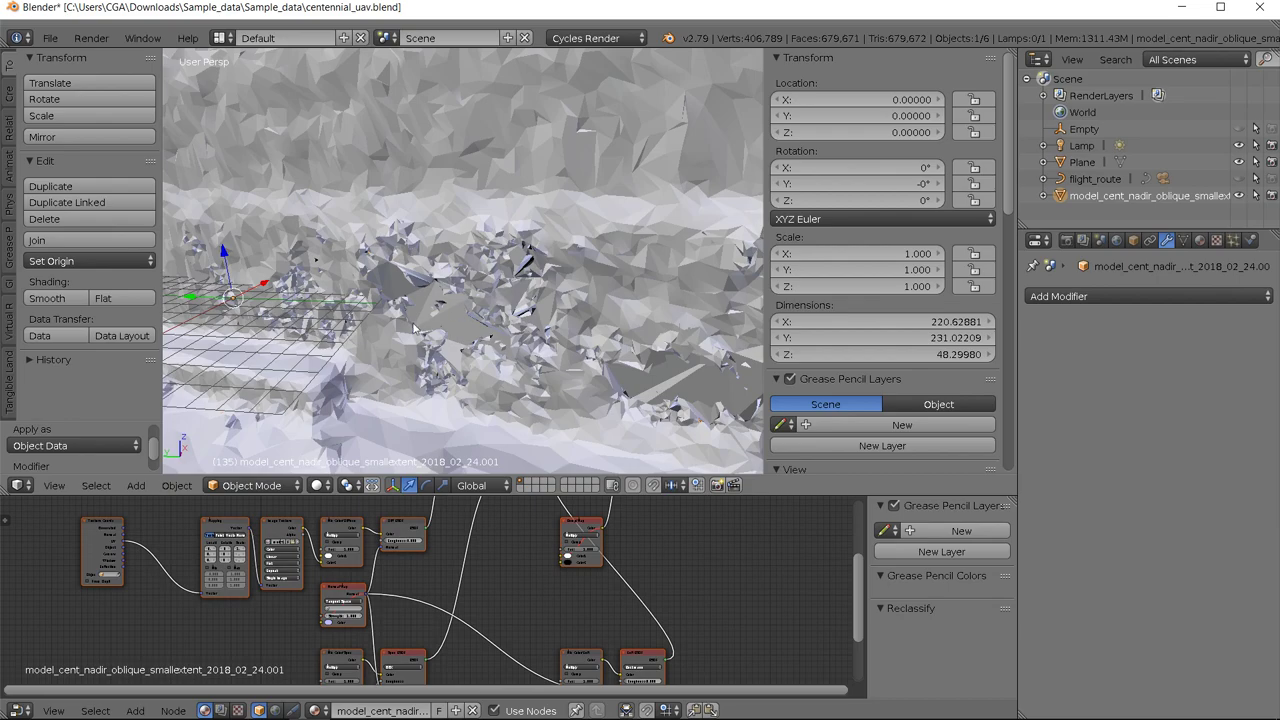
{"action": "mouse_move", "coordinate": [415, 259]}
{"action": "middle_mouse_down"}
{"action": "mouse_move", "coordinate": [428, 245]}
{"action": "mouse_move", "coordinate": [440, 288]}
{"action": "mouse_move", "coordinate": [409, 267]}
{"action": "middle_mouse_up"}
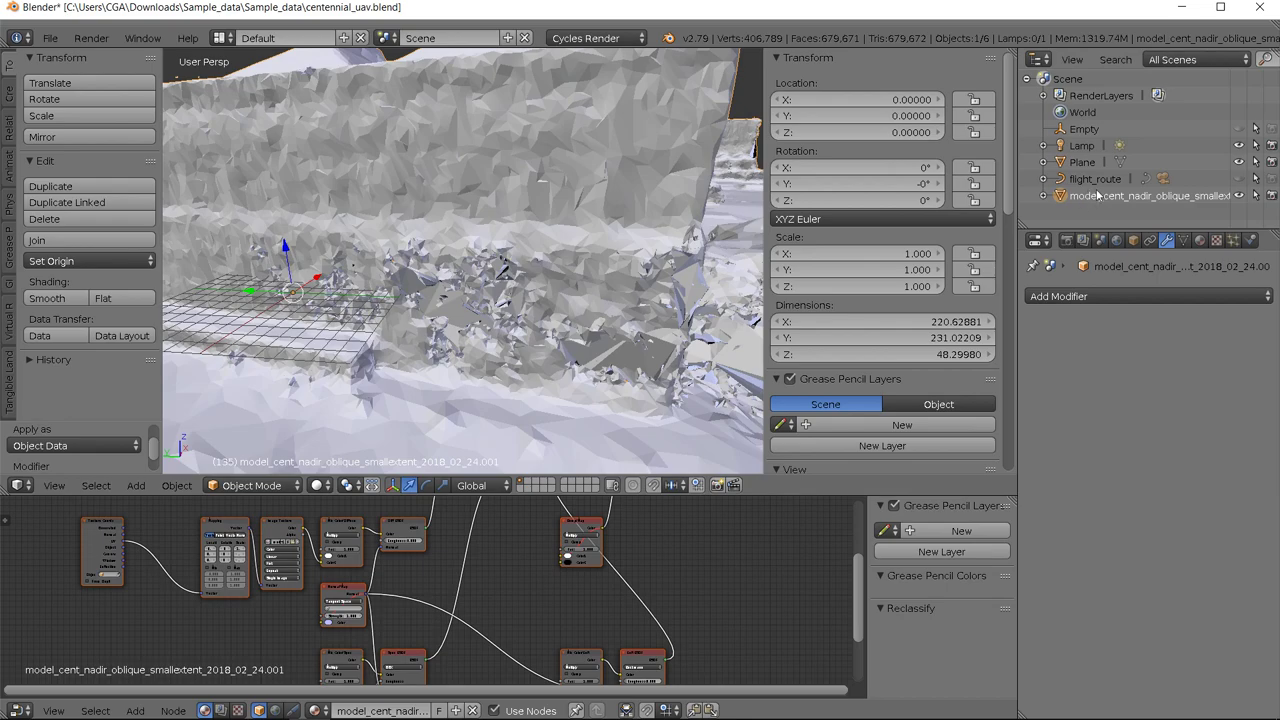
Put the campus model into Sculpt Mode and orbit to view the wall from a corner
{"action": "left_click", "coordinate": [257, 486]}
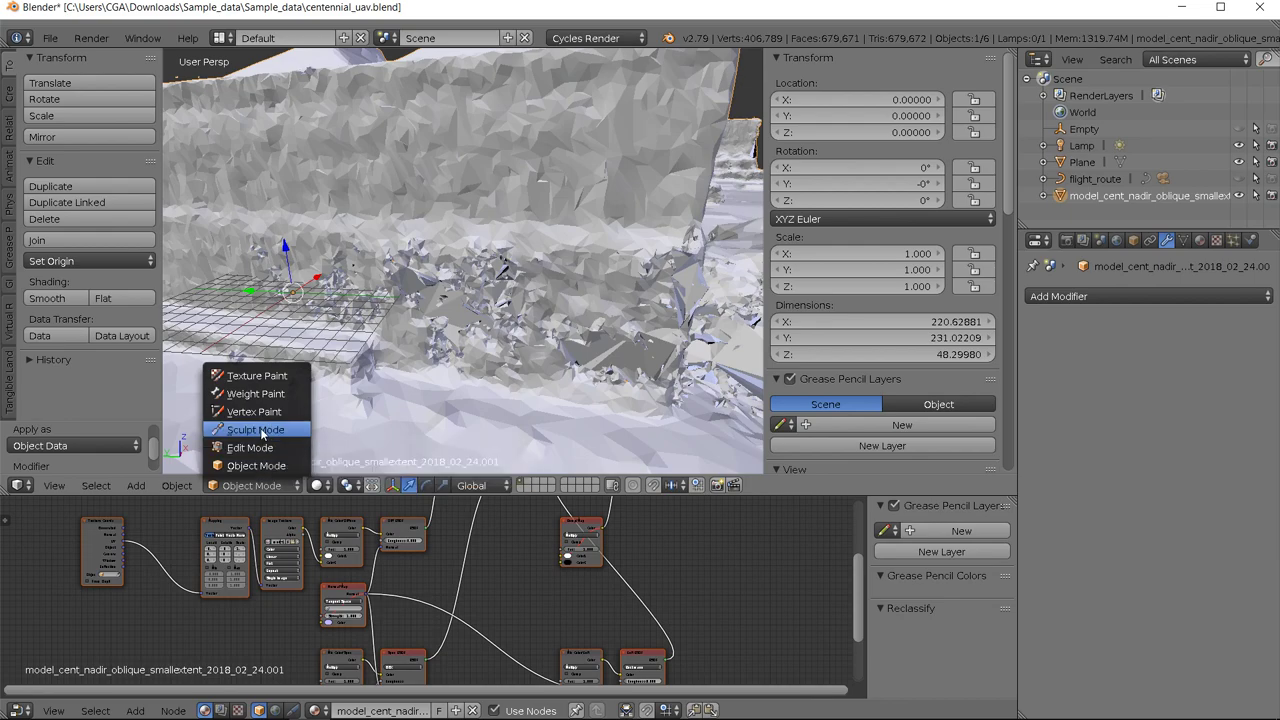
{"action": "left_click", "coordinate": [256, 429]}
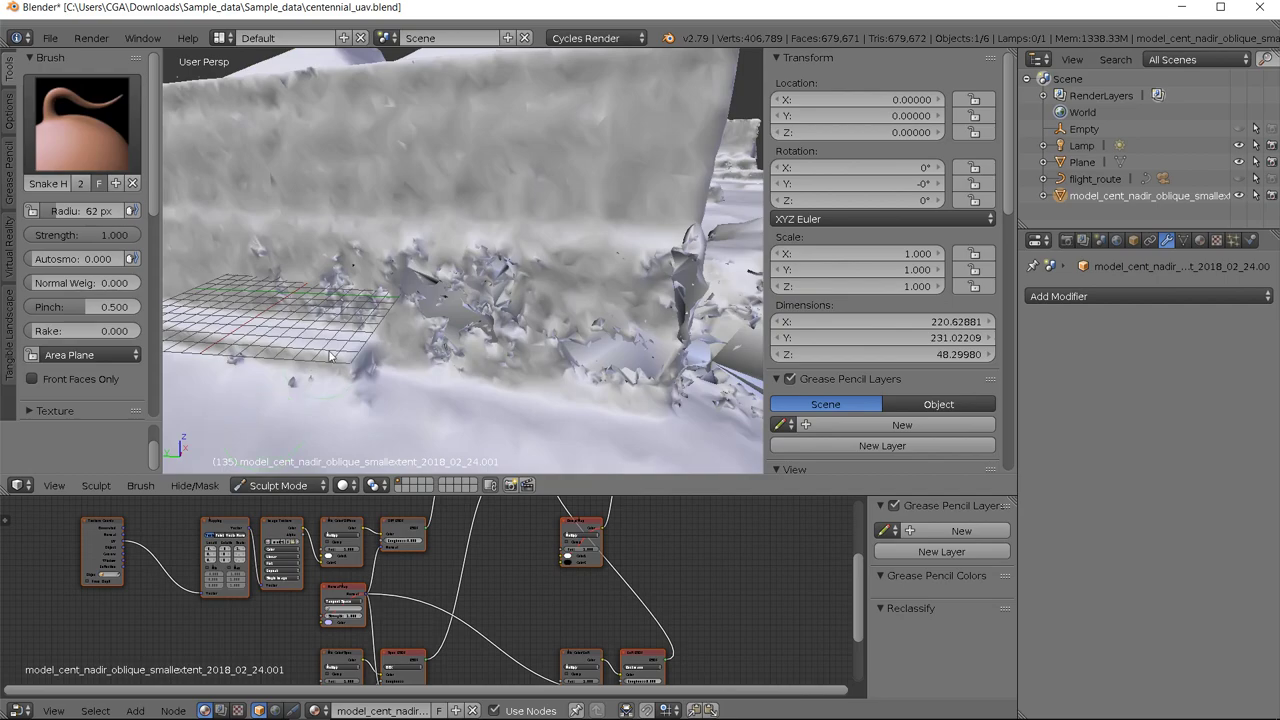
{"action": "scroll", "coordinate": [413, 308], "scroll_direction": "down", "scroll_amount": 3}
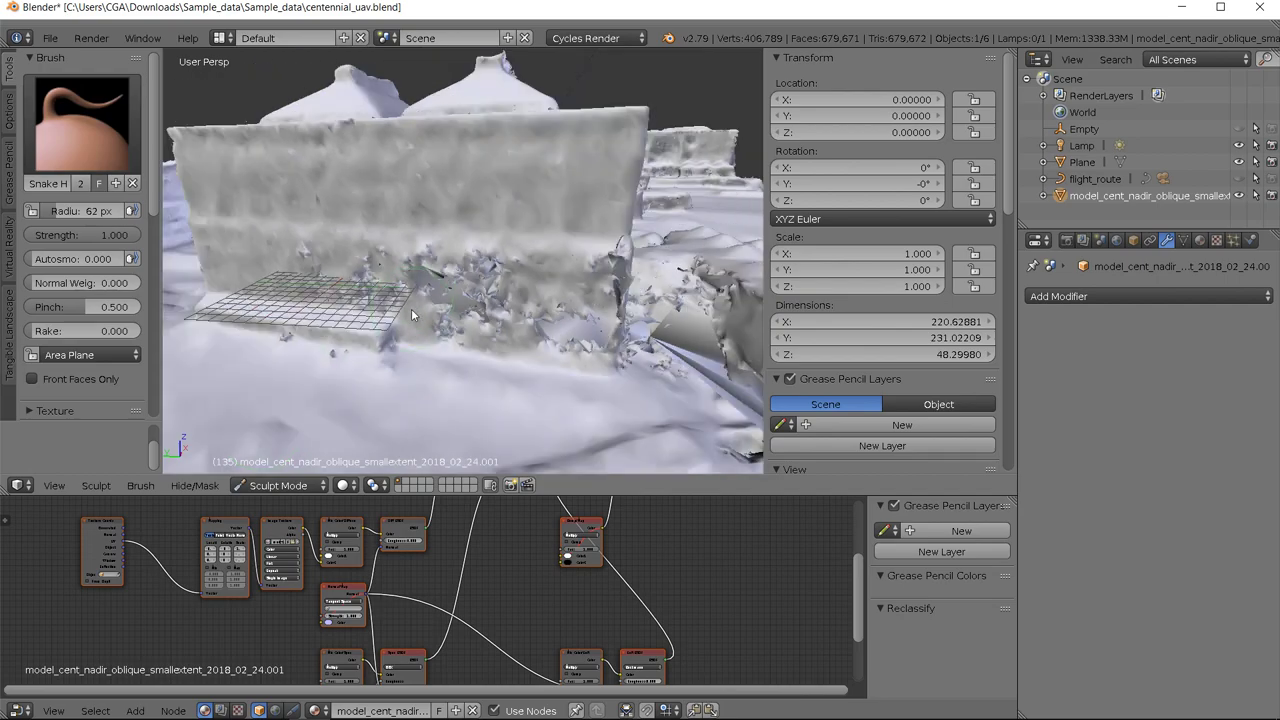
{"action": "mouse_move", "coordinate": [411, 308]}
{"action": "middle_mouse_down"}
{"action": "mouse_move", "coordinate": [360, 315]}
{"action": "mouse_move", "coordinate": [382, 306]}
{"action": "middle_mouse_up"}
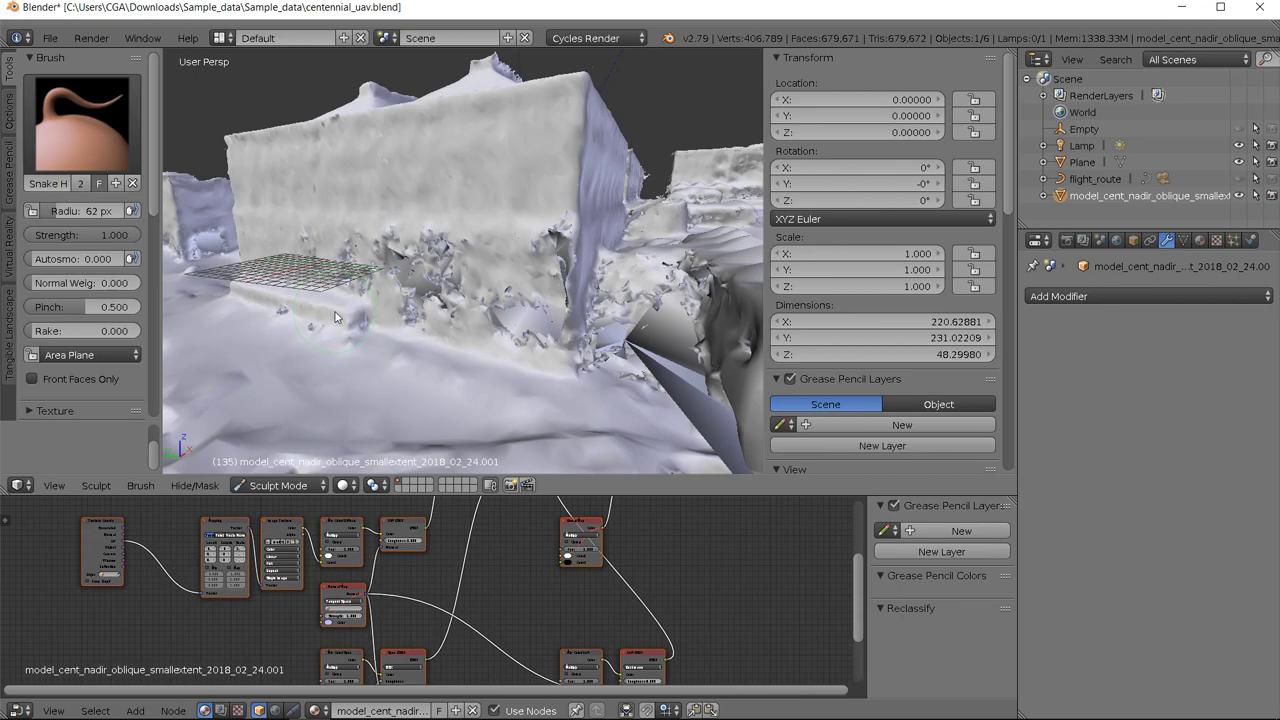
{"action": "scroll", "coordinate": [400, 315], "scroll_direction": "up", "scroll_amount": 4}
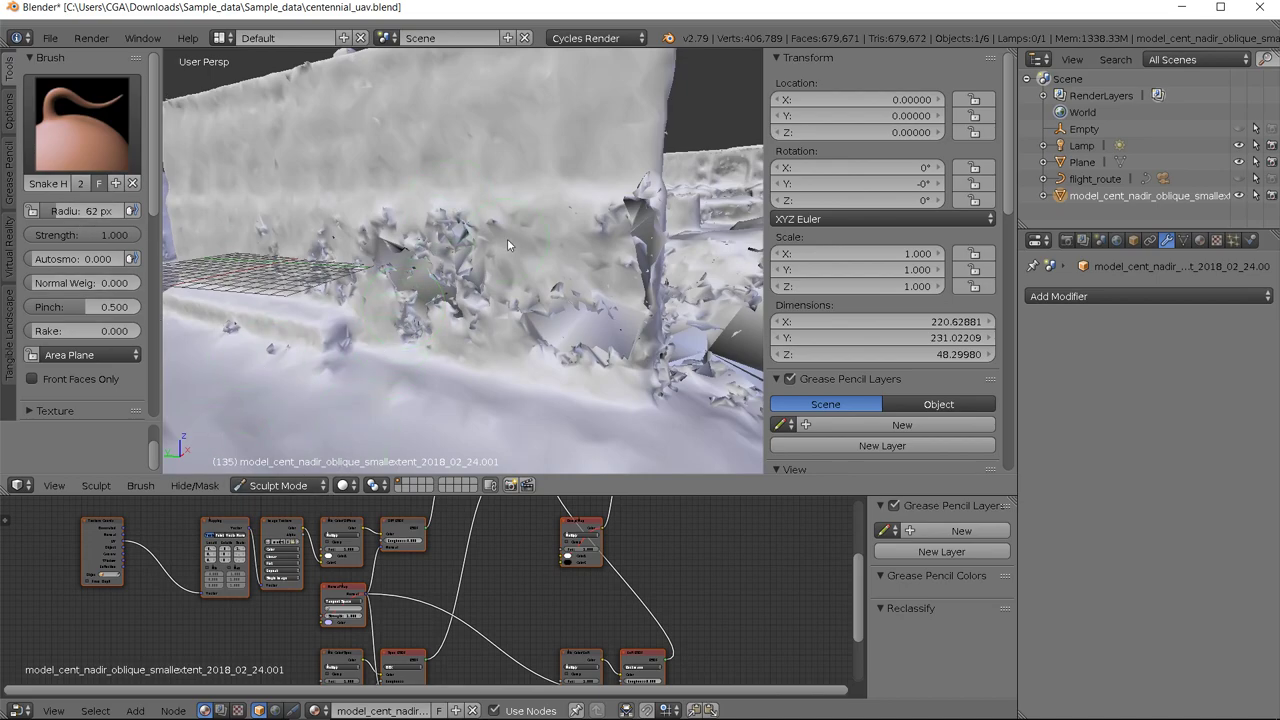
{"action": "mouse_move", "coordinate": [519, 242]}
{"action": "middle_mouse_down"}
{"action": "mouse_move", "coordinate": [475, 263]}
{"action": "mouse_move", "coordinate": [494, 263]}
{"action": "middle_mouse_up"}
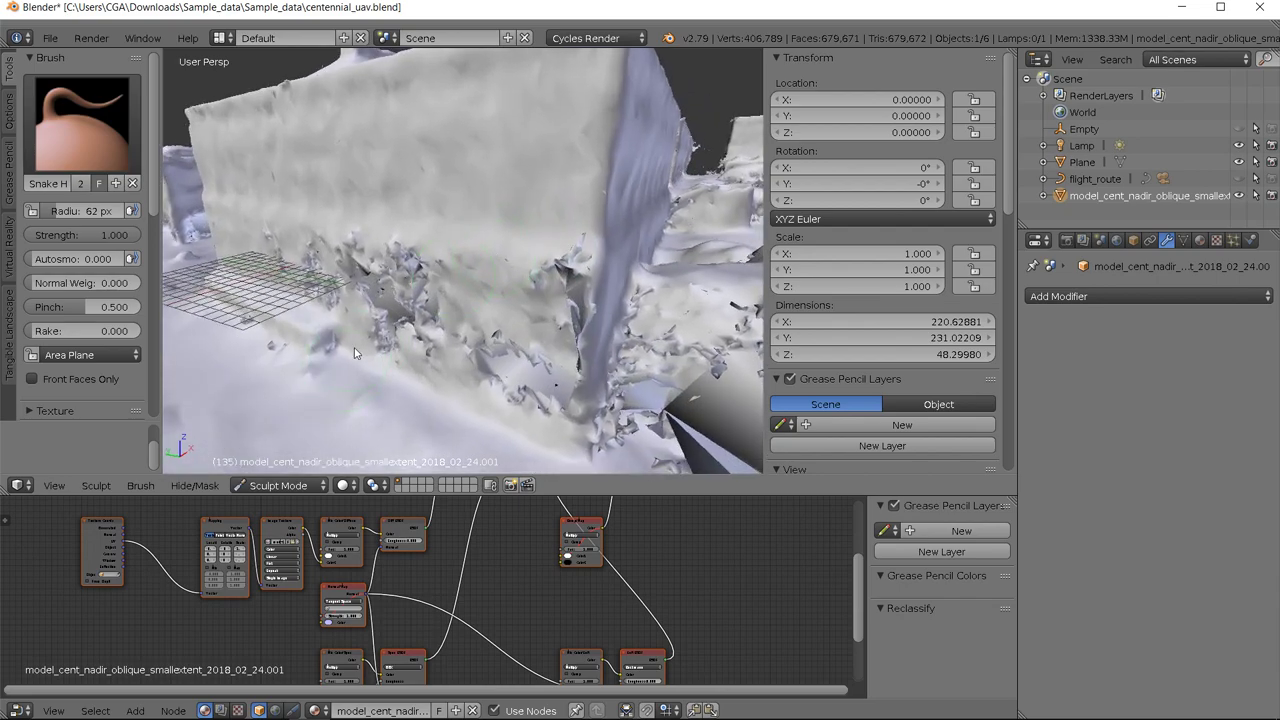
Try a sculpt stroke on the jagged wall base, undo it, and bring up the brush picker
{"action": "left_click_drag", "start_coordinate": [413, 300], "coordinate": [421, 303]}
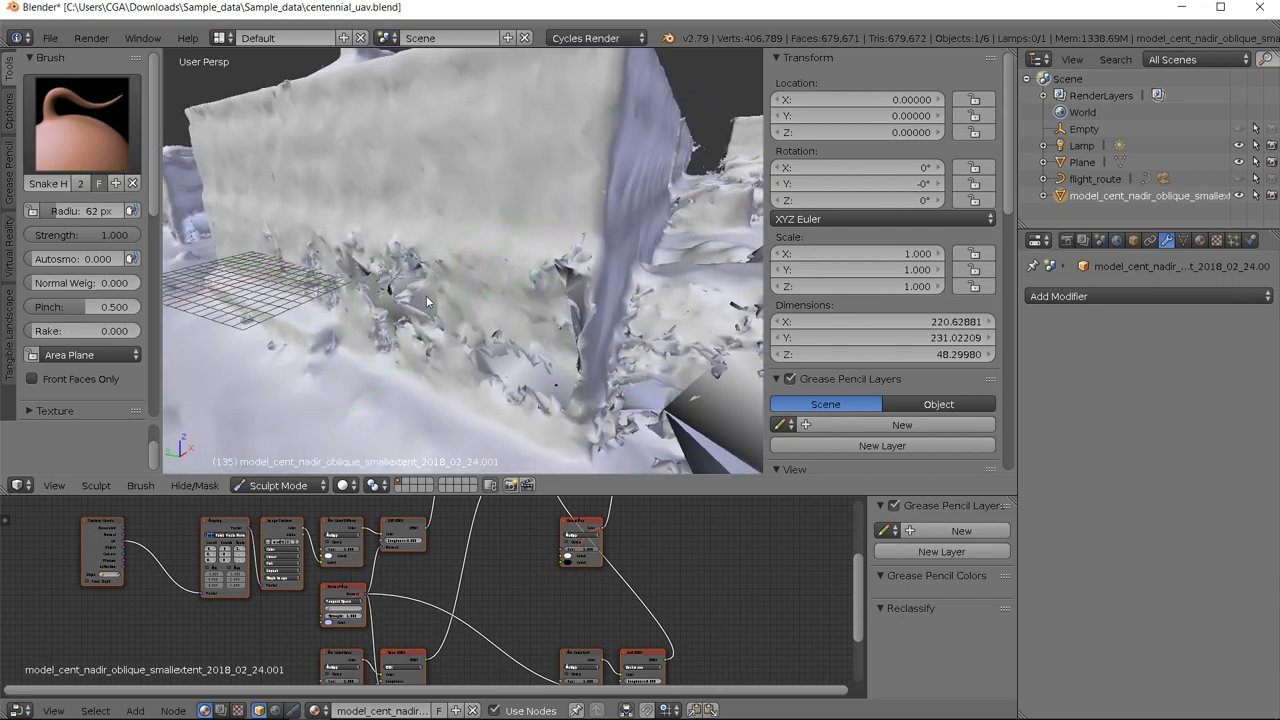
{"action": "key", "text": "ctrl+z"}
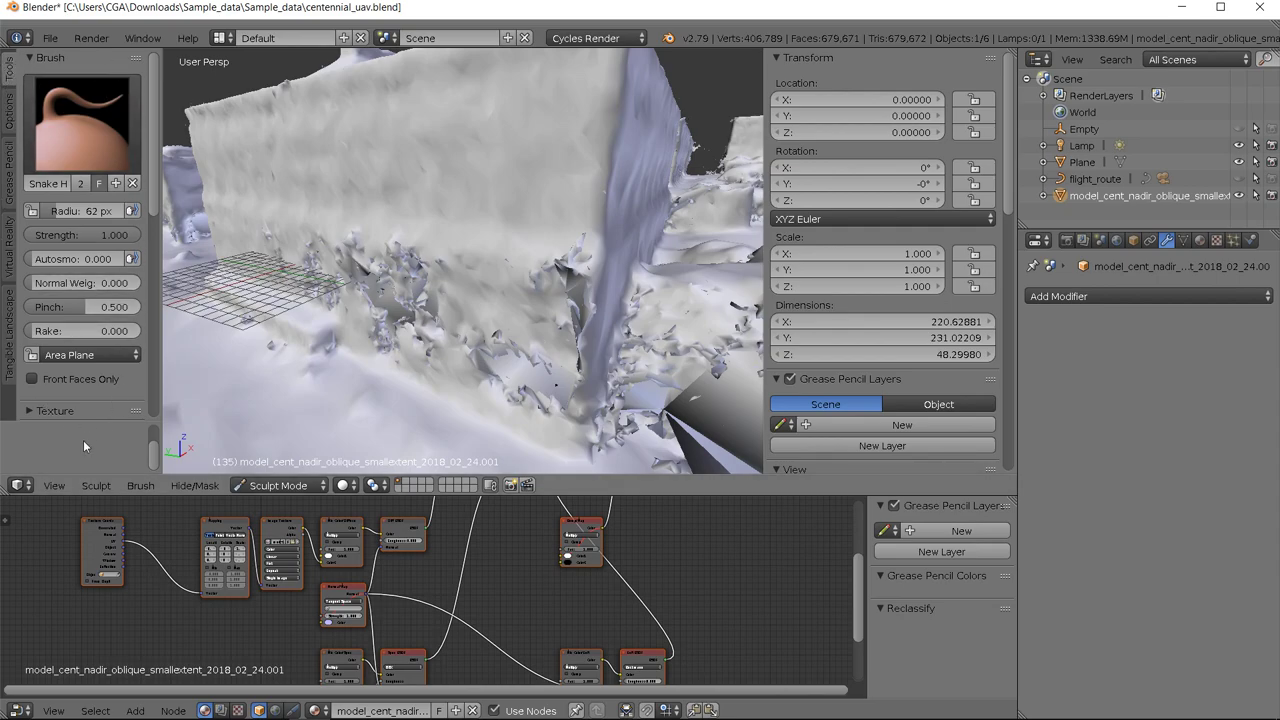
{"action": "left_click", "coordinate": [89, 124]}
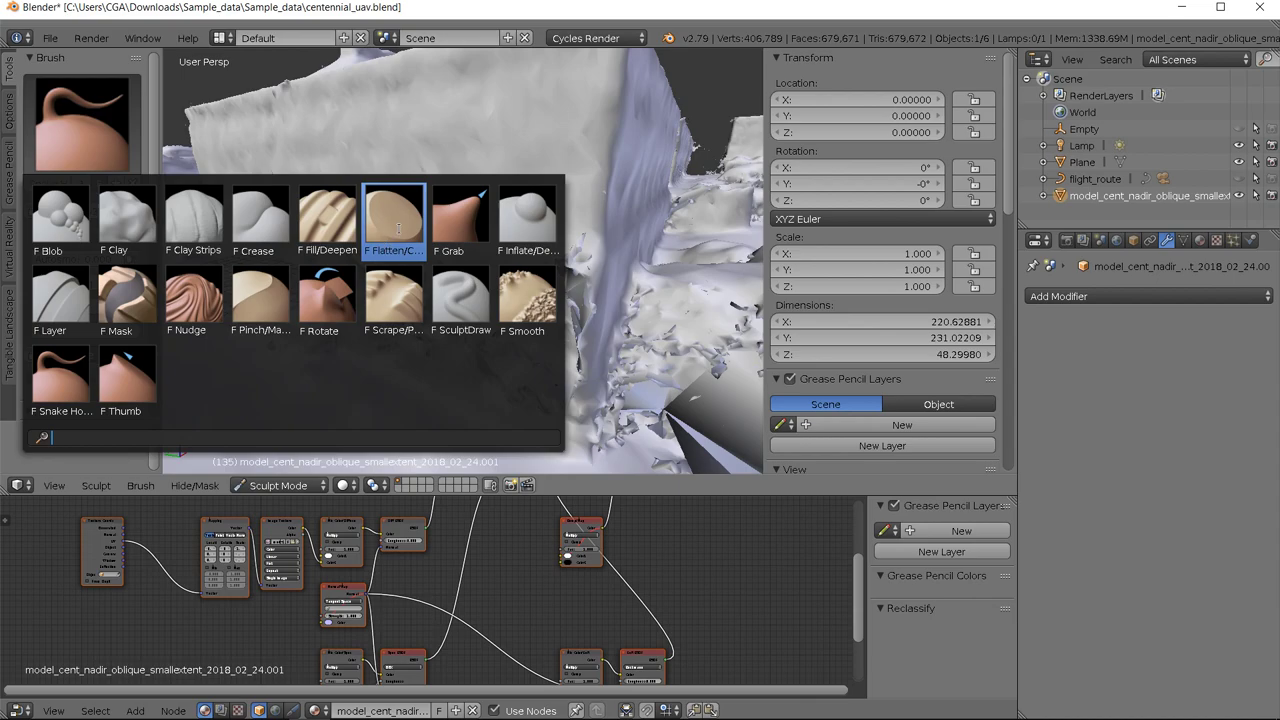
Choose the Inflate/Deflate brush and move in to a low, close view of the wall base
{"action": "left_click", "coordinate": [528, 220]}
{"action": "mouse_move", "coordinate": [457, 276]}
{"action": "middle_mouse_down"}
{"action": "mouse_move", "coordinate": [478, 270]}
{"action": "mouse_move", "coordinate": [467, 263]}
{"action": "middle_mouse_up"}
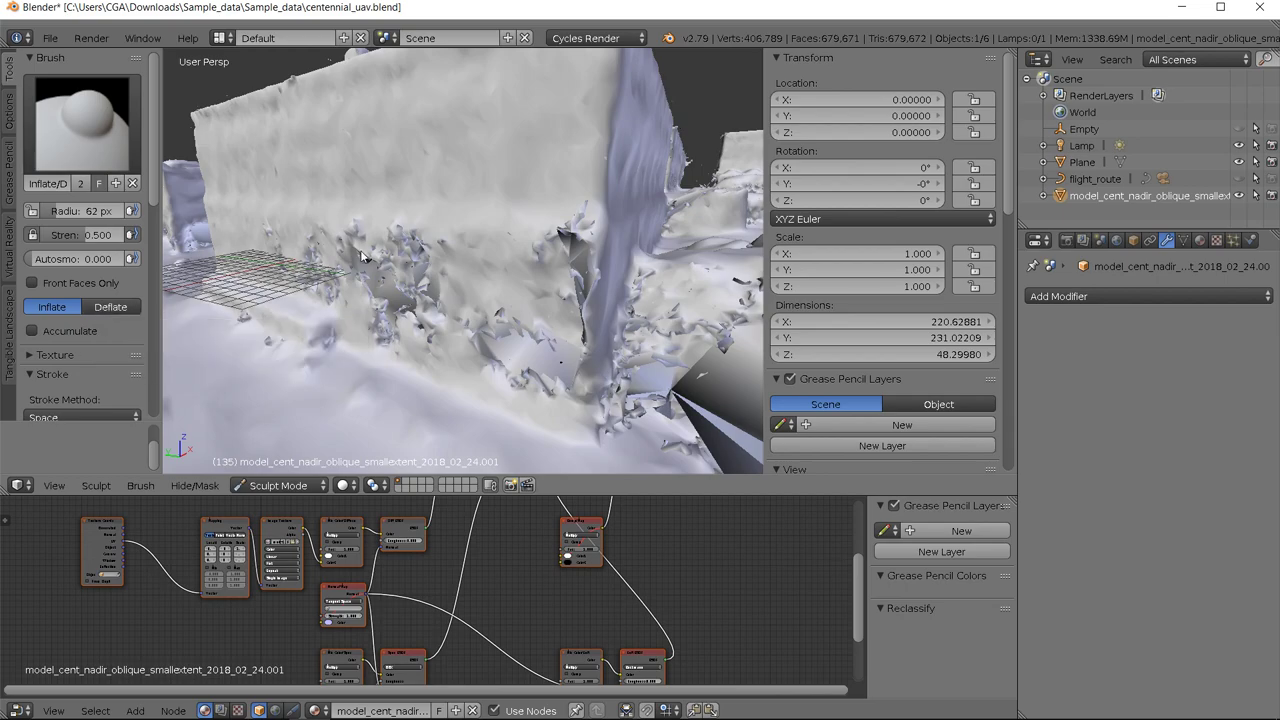
{"action": "mouse_move", "coordinate": [370, 248]}
{"action": "middle_mouse_down"}
{"action": "mouse_move", "coordinate": [385, 232]}
{"action": "mouse_move", "coordinate": [370, 248]}
{"action": "mouse_move", "coordinate": [385, 272]}
{"action": "middle_mouse_up"}
{"action": "scroll", "coordinate": [385, 272], "scroll_direction": "up", "scroll_amount": 4}
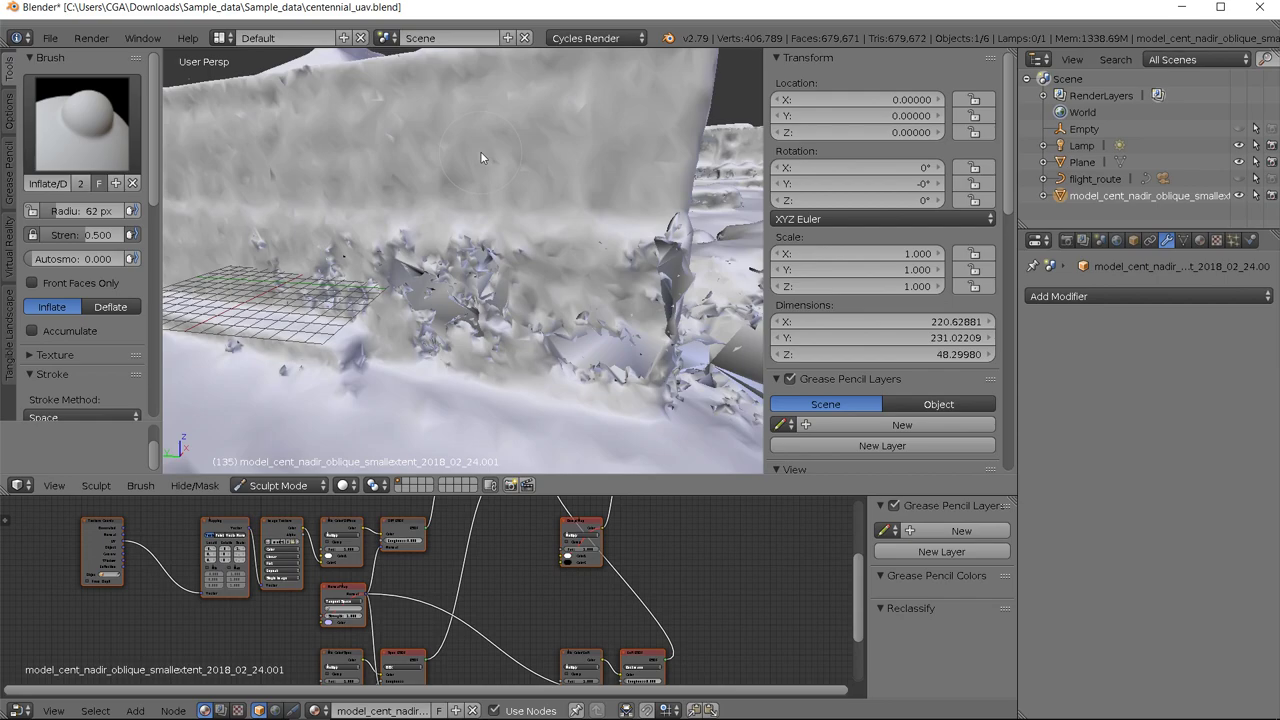
Set the Inflate brush radius to 77 px and inflate the jagged shards at the wall base
{"action": "key", "text": "bracketleft"}
{"action": "key", "text": "bracketleft"}
{"action": "key", "text": "bracketleft"}
{"action": "key", "text": "bracketleft"}
{"action": "key", "text": "bracketleft"}
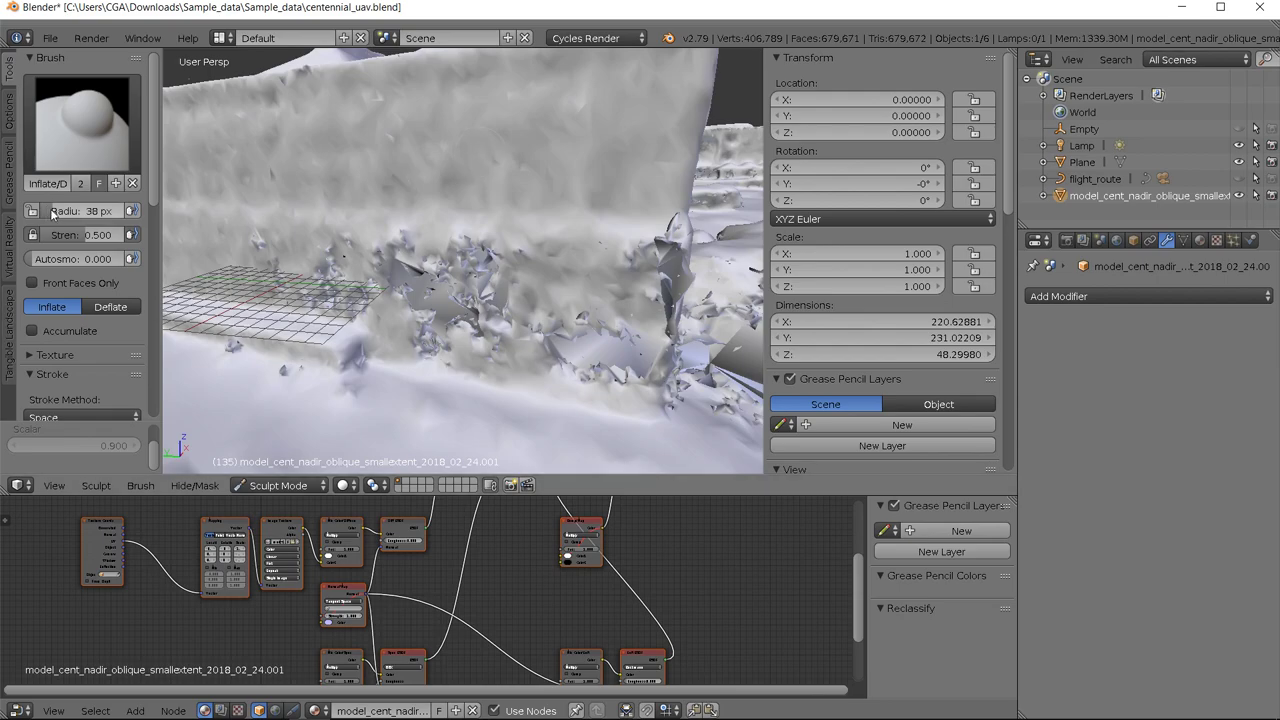
{"action": "left_click_drag", "start_coordinate": [80, 211], "coordinate": [164, 219]}
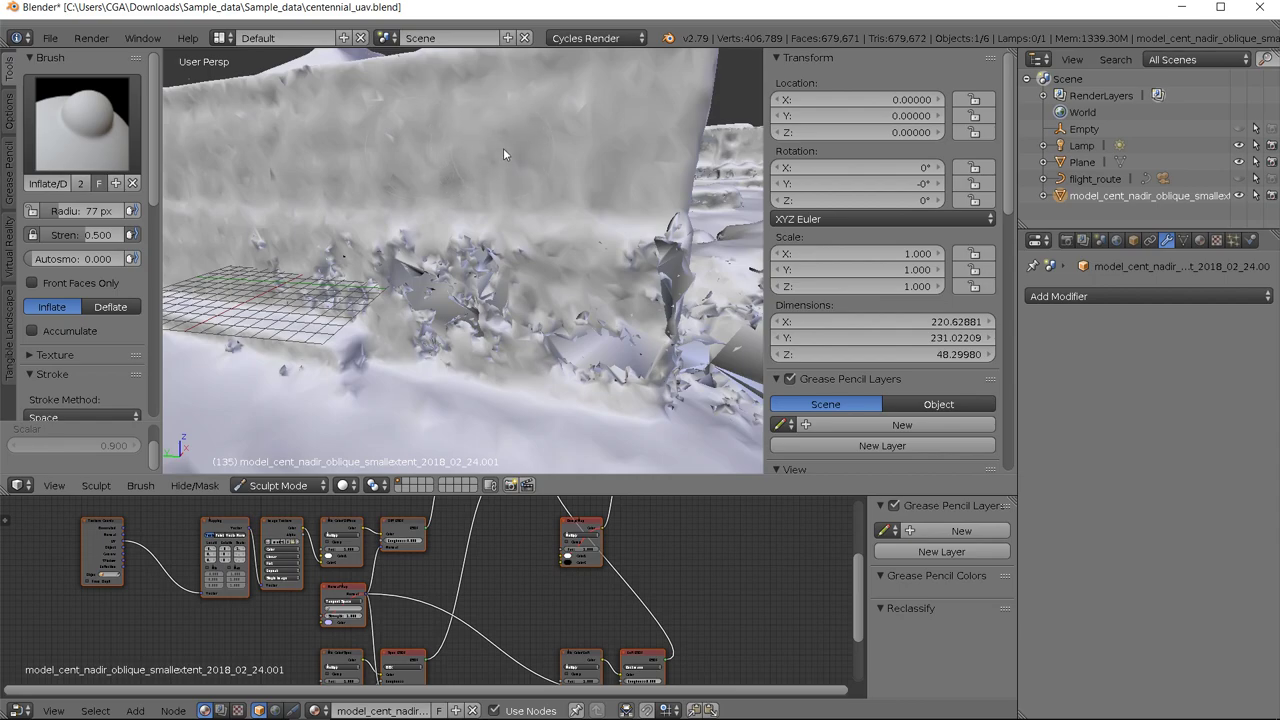
{"action": "left_click_drag", "start_coordinate": [520, 297], "coordinate": [457, 316]}
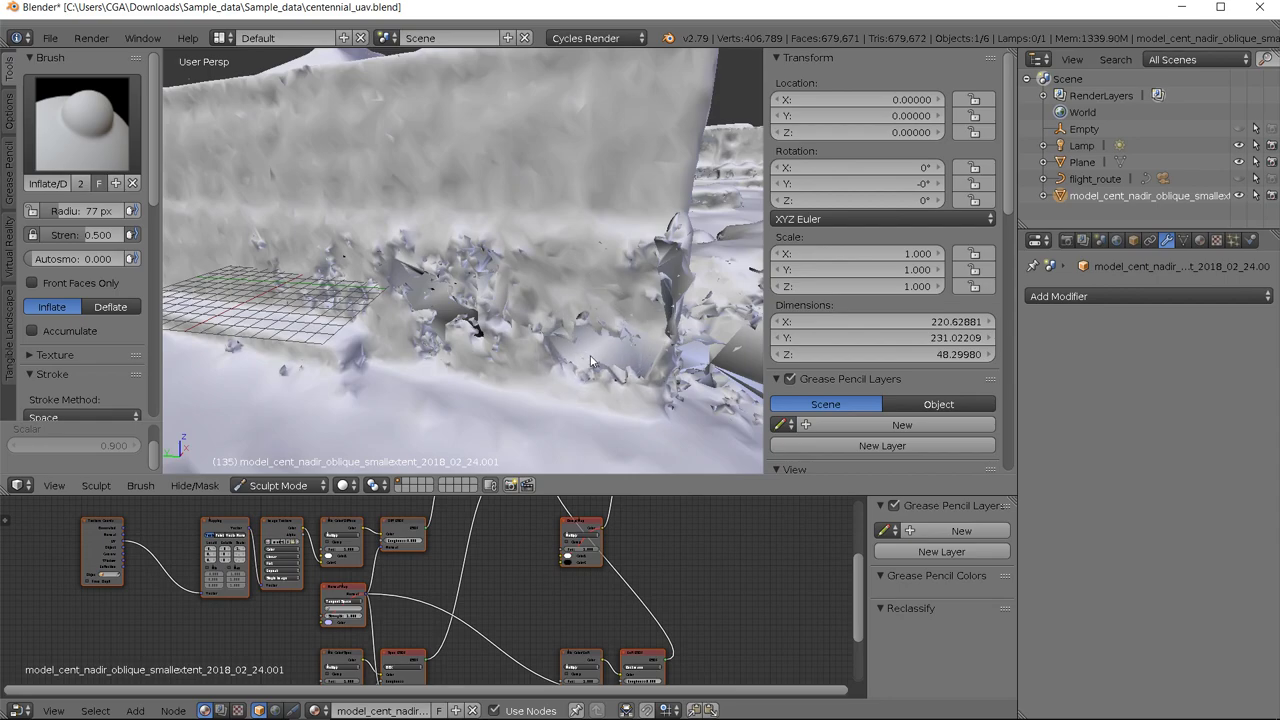
{"action": "middle_click_drag", "start_coordinate": [600, 368], "coordinate": [445, 297]}
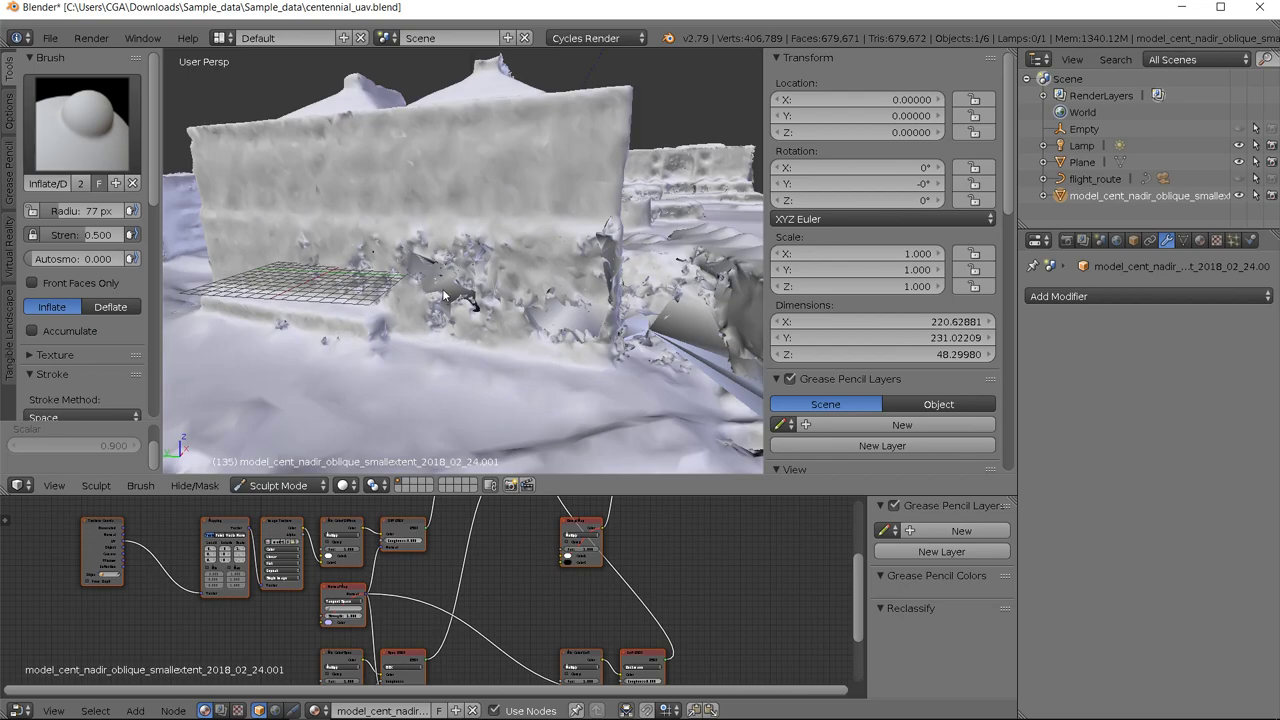
Inflate another patch of the wall base and the jagged shards near its corner
{"action": "mouse_move", "coordinate": [445, 297]}
{"action": "left_mouse_down"}
{"action": "mouse_move", "coordinate": [425, 264]}
{"action": "mouse_move", "coordinate": [455, 302]}
{"action": "mouse_move", "coordinate": [440, 325]}
{"action": "mouse_move", "coordinate": [458, 300]}
{"action": "mouse_move", "coordinate": [441, 318]}
{"action": "mouse_move", "coordinate": [580, 328]}
{"action": "mouse_move", "coordinate": [555, 323]}
{"action": "left_mouse_up"}
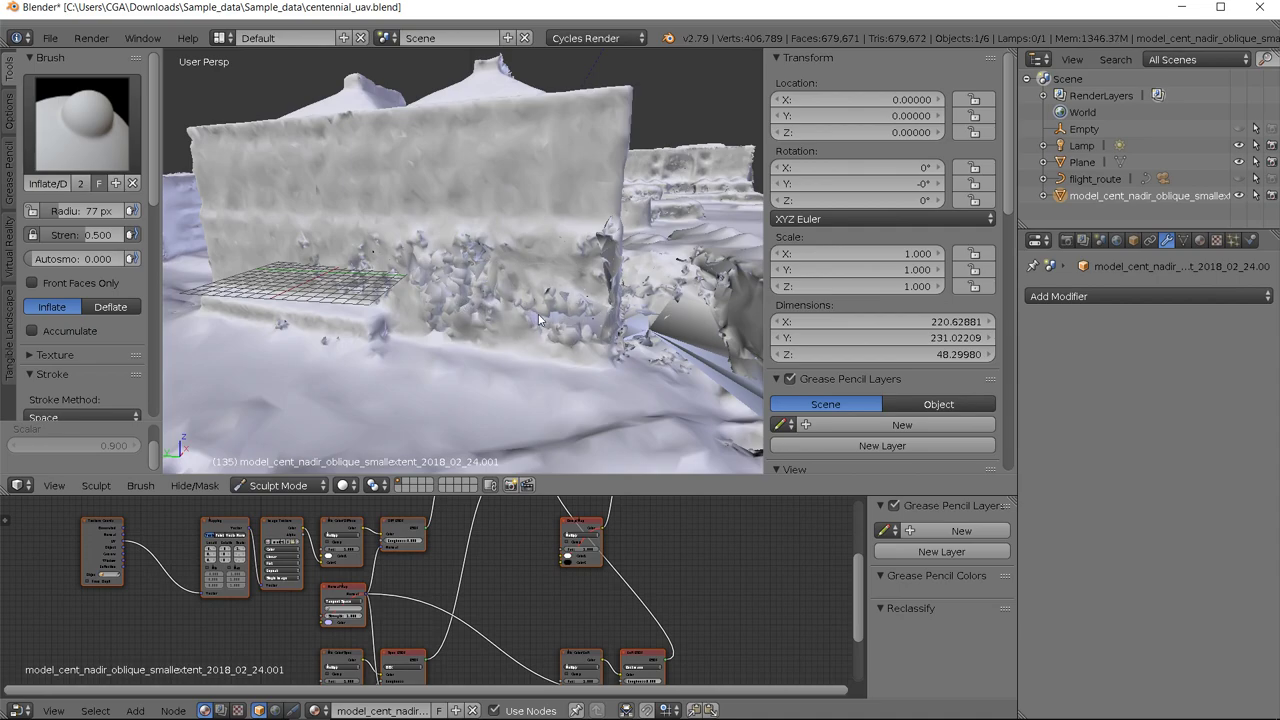
{"action": "mouse_move", "coordinate": [575, 322]}
{"action": "middle_mouse_down"}
{"action": "mouse_move", "coordinate": [590, 335]}
{"action": "mouse_move", "coordinate": [533, 334]}
{"action": "middle_mouse_up"}
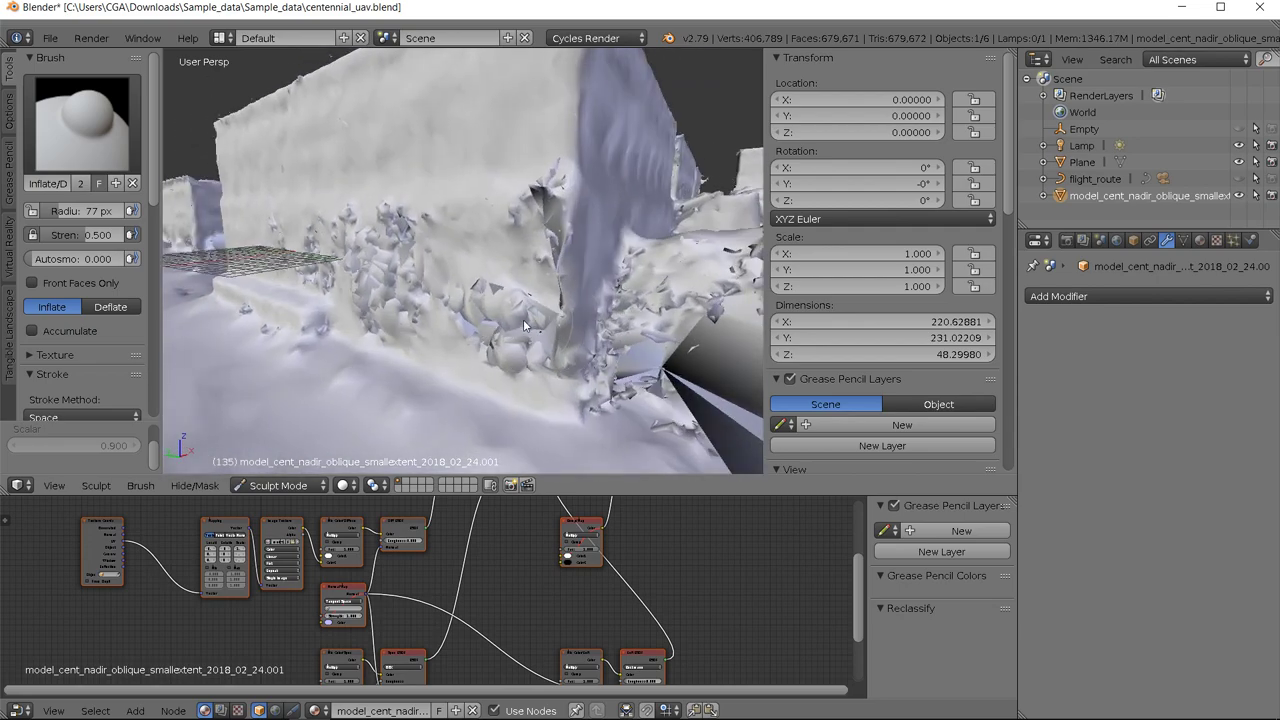
{"action": "mouse_move", "coordinate": [538, 255]}
{"action": "left_mouse_down"}
{"action": "mouse_move", "coordinate": [555, 240]}
{"action": "mouse_move", "coordinate": [527, 272]}
{"action": "left_mouse_up"}
{"action": "scroll", "coordinate": [527, 272], "scroll_direction": "up", "scroll_amount": 3}
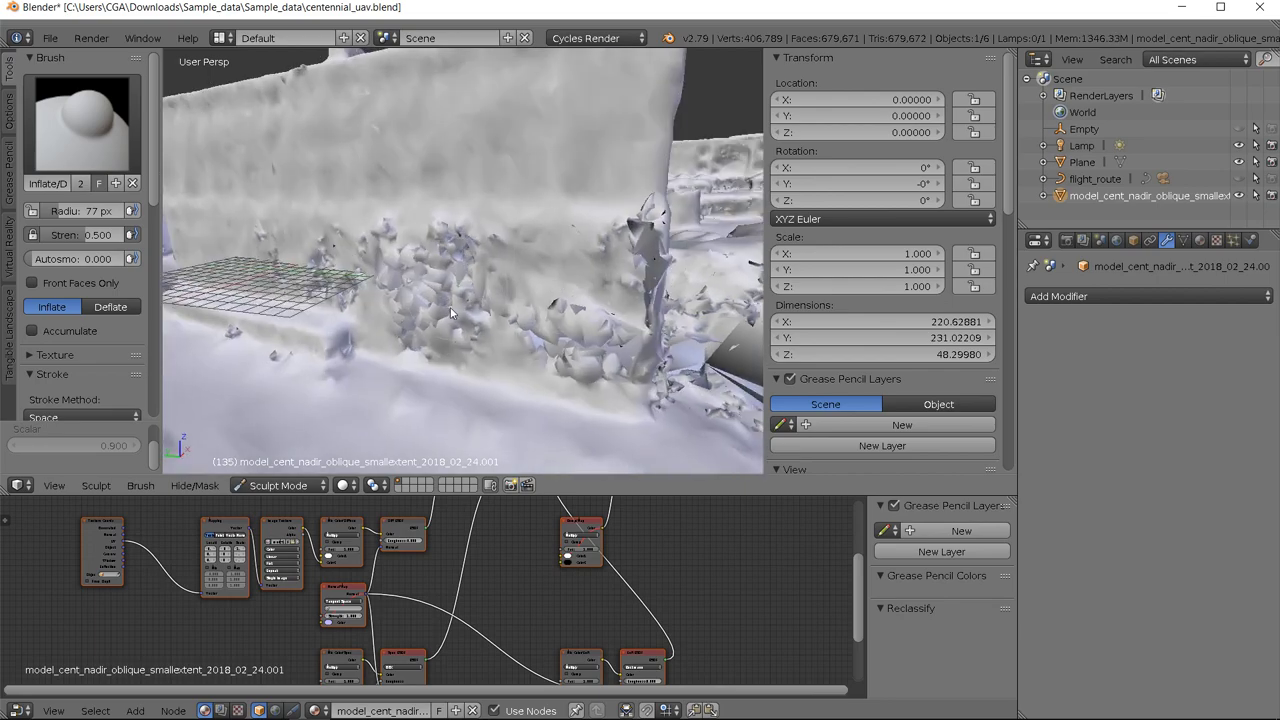
{"action": "scroll", "coordinate": [486, 321], "scroll_direction": "up", "scroll_amount": 3}
Select the Flatten/Contrast brush and flatten a stroke across the bumpy wall base
{"action": "left_click", "coordinate": [82, 120]}
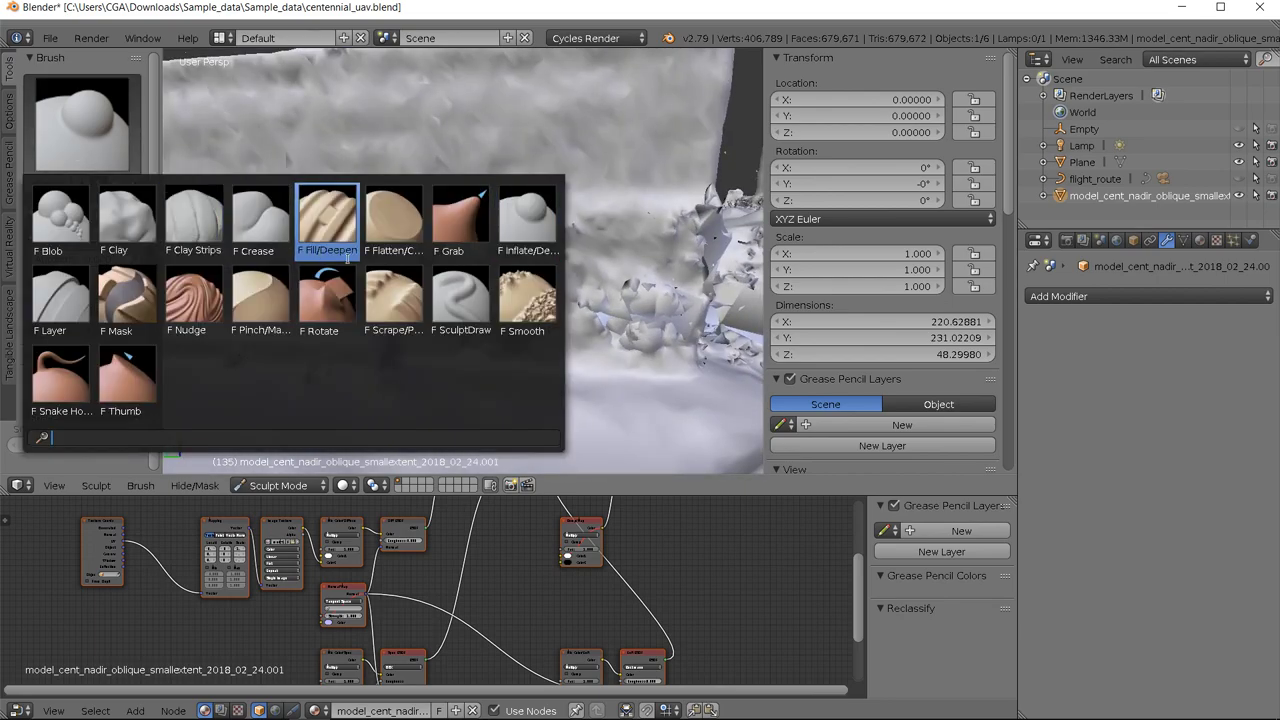
{"action": "left_click", "coordinate": [392, 224]}
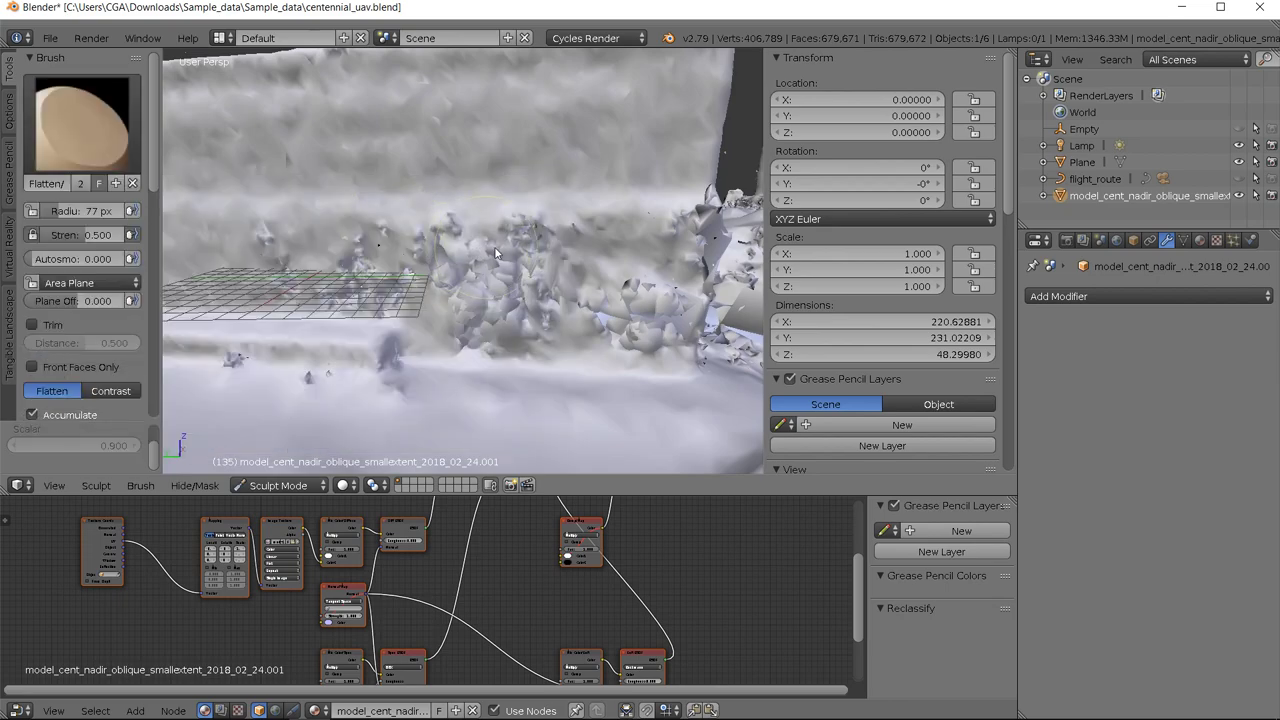
{"action": "mouse_move", "coordinate": [603, 242]}
{"action": "left_mouse_down"}
{"action": "mouse_move", "coordinate": [328, 234]}
{"action": "mouse_move", "coordinate": [367, 251]}
{"action": "mouse_move", "coordinate": [653, 281]}
{"action": "mouse_move", "coordinate": [610, 297]}
{"action": "mouse_move", "coordinate": [456, 298]}
{"action": "mouse_move", "coordinate": [458, 317]}
{"action": "mouse_move", "coordinate": [502, 347]}
{"action": "left_mouse_up"}
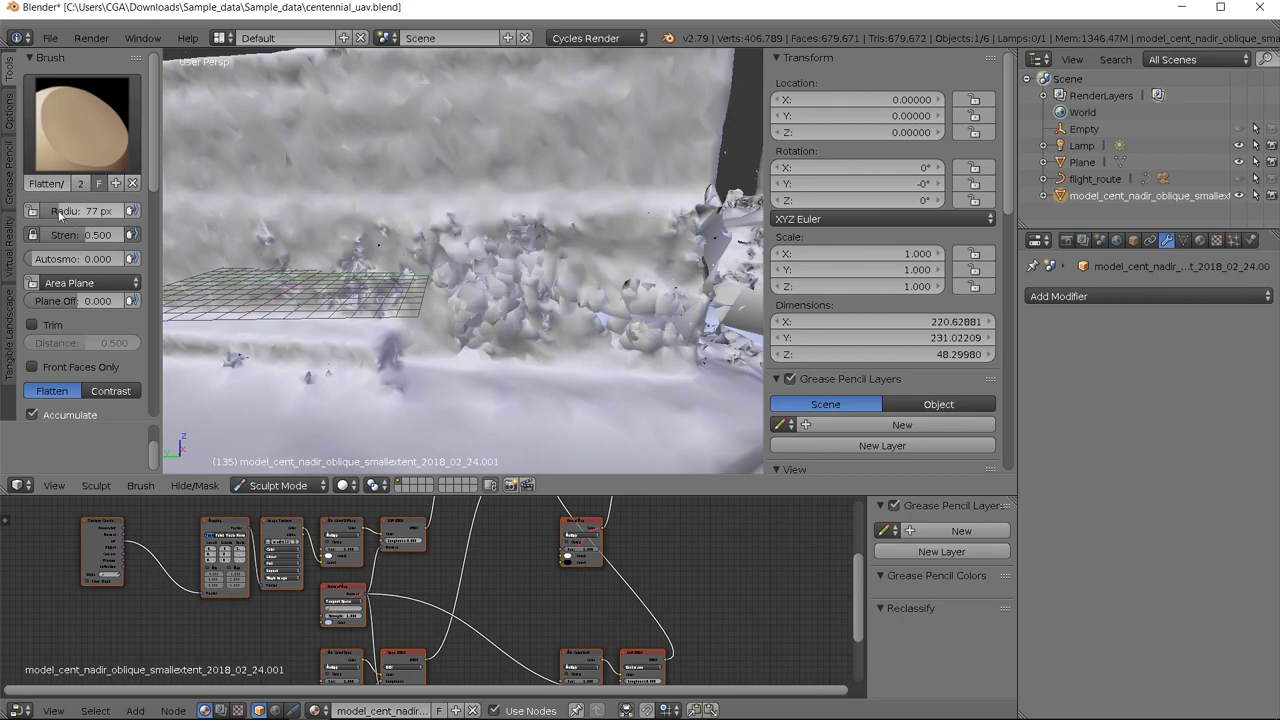
{"action": "left_click", "coordinate": [75, 143]}
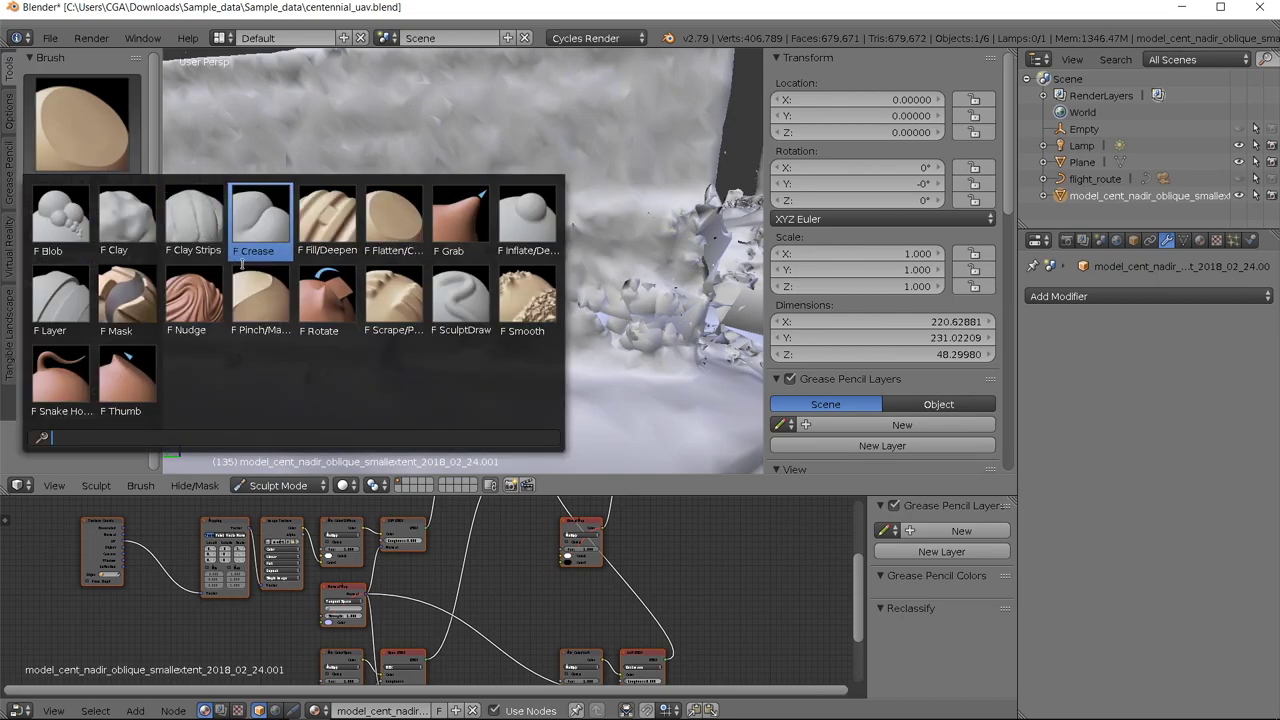
Pick the Smooth brush and smooth the chunky bumps along the base and mid-wall
{"action": "left_click", "coordinate": [527, 298]}
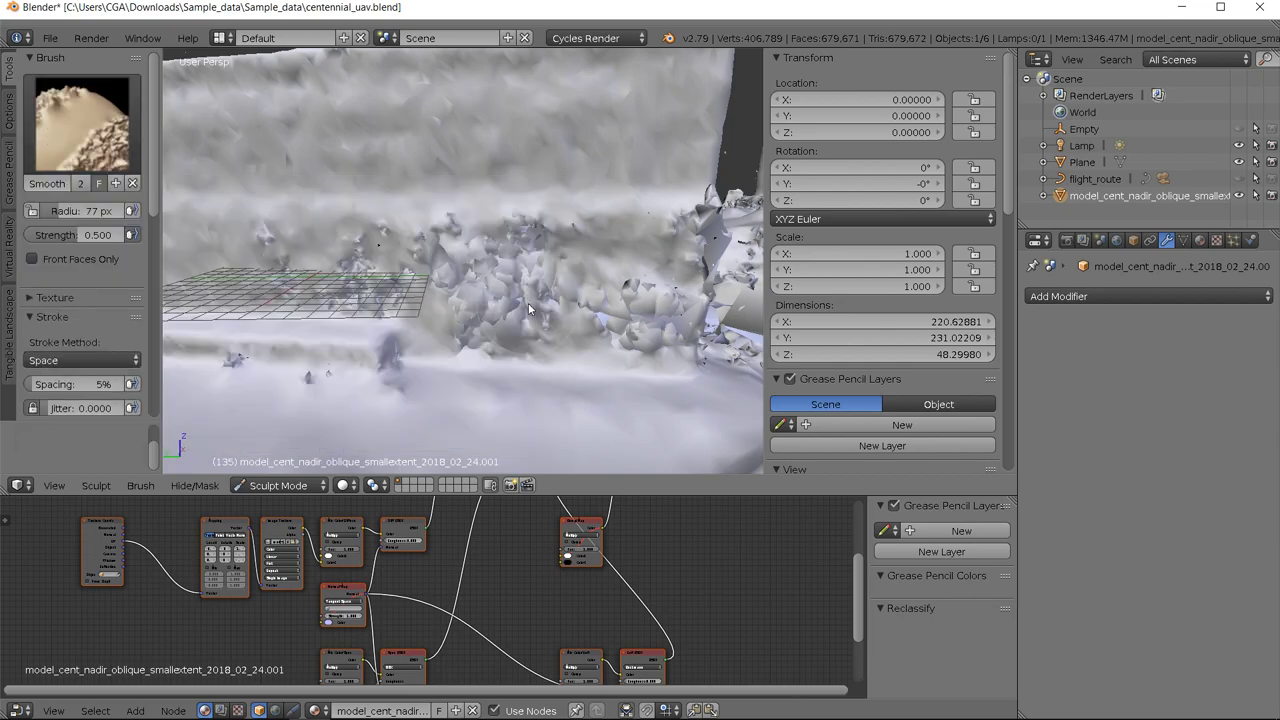
{"action": "mouse_move", "coordinate": [658, 296]}
{"action": "left_mouse_down"}
{"action": "mouse_move", "coordinate": [492, 311]}
{"action": "mouse_move", "coordinate": [583, 261]}
{"action": "mouse_move", "coordinate": [433, 273]}
{"action": "mouse_move", "coordinate": [492, 304]}
{"action": "mouse_move", "coordinate": [480, 324]}
{"action": "mouse_move", "coordinate": [419, 317]}
{"action": "mouse_move", "coordinate": [392, 285]}
{"action": "mouse_move", "coordinate": [320, 282]}
{"action": "mouse_move", "coordinate": [375, 287]}
{"action": "mouse_move", "coordinate": [364, 299]}
{"action": "mouse_move", "coordinate": [258, 254]}
{"action": "left_mouse_up"}
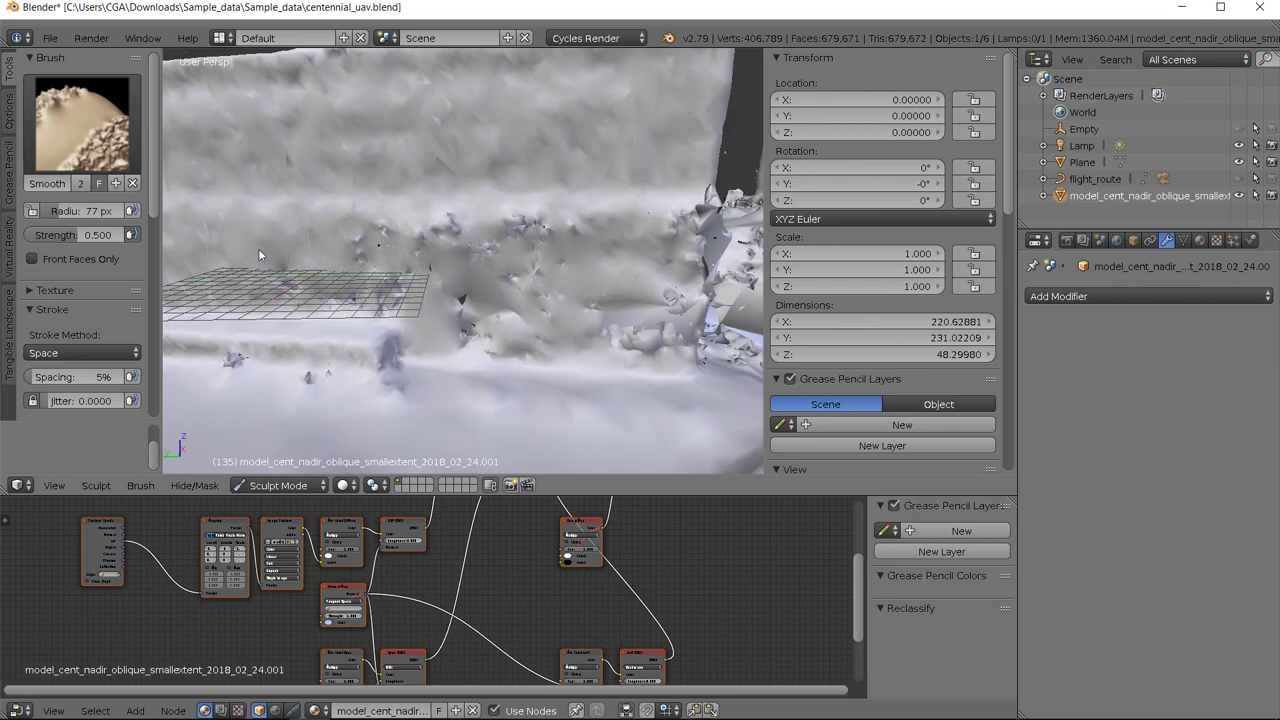
{"action": "mouse_move", "coordinate": [366, 259]}
{"action": "left_mouse_down"}
{"action": "mouse_move", "coordinate": [454, 237]}
{"action": "mouse_move", "coordinate": [552, 238]}
{"action": "mouse_move", "coordinate": [502, 243]}
{"action": "mouse_move", "coordinate": [546, 249]}
{"action": "mouse_move", "coordinate": [532, 262]}
{"action": "mouse_move", "coordinate": [483, 266]}
{"action": "mouse_move", "coordinate": [355, 257]}
{"action": "left_mouse_up"}
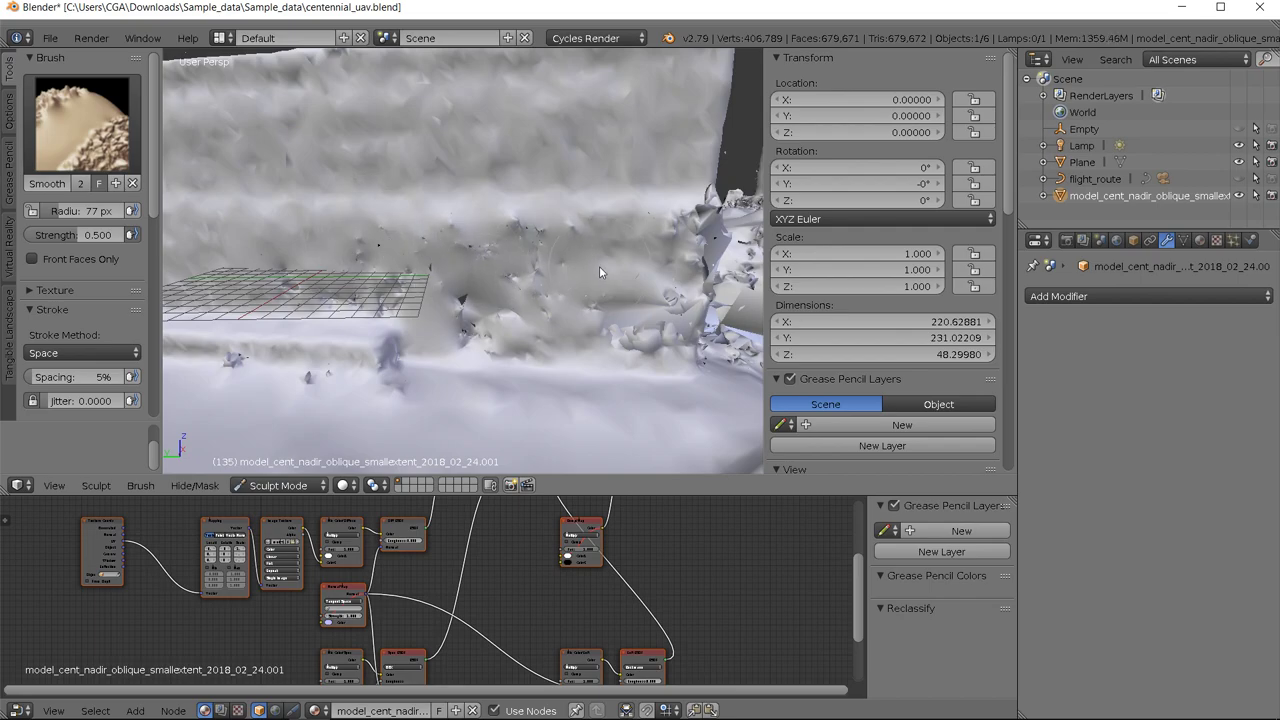
Smooth the jagged bumps near the wall's right side and inspect the result from another angle
{"action": "mouse_move", "coordinate": [599, 266]}
{"action": "middle_mouse_down"}
{"action": "mouse_move", "coordinate": [550, 269]}
{"action": "mouse_move", "coordinate": [613, 285]}
{"action": "middle_mouse_up"}
{"action": "mouse_move", "coordinate": [613, 285]}
{"action": "left_mouse_down"}
{"action": "mouse_move", "coordinate": [641, 262]}
{"action": "mouse_move", "coordinate": [634, 250]}
{"action": "mouse_move", "coordinate": [581, 381]}
{"action": "mouse_move", "coordinate": [421, 337]}
{"action": "left_mouse_up"}
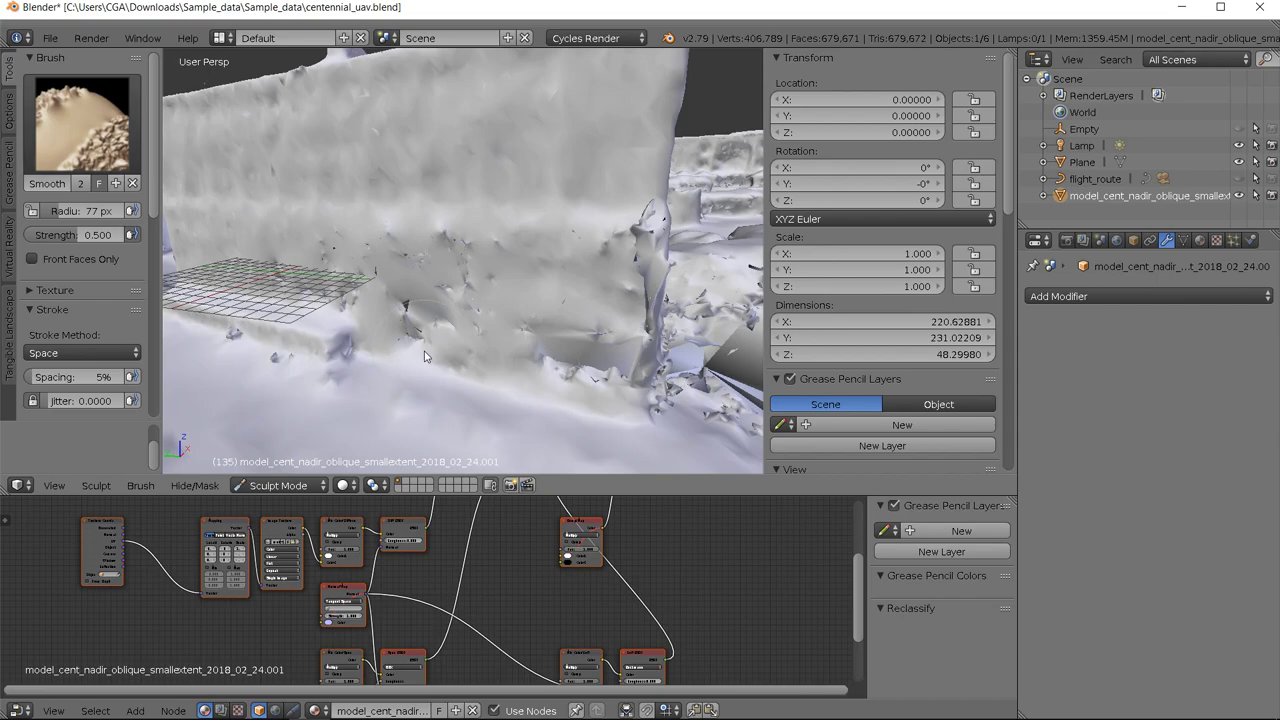
{"action": "middle_click_drag", "start_coordinate": [424, 356], "coordinate": [479, 350]}
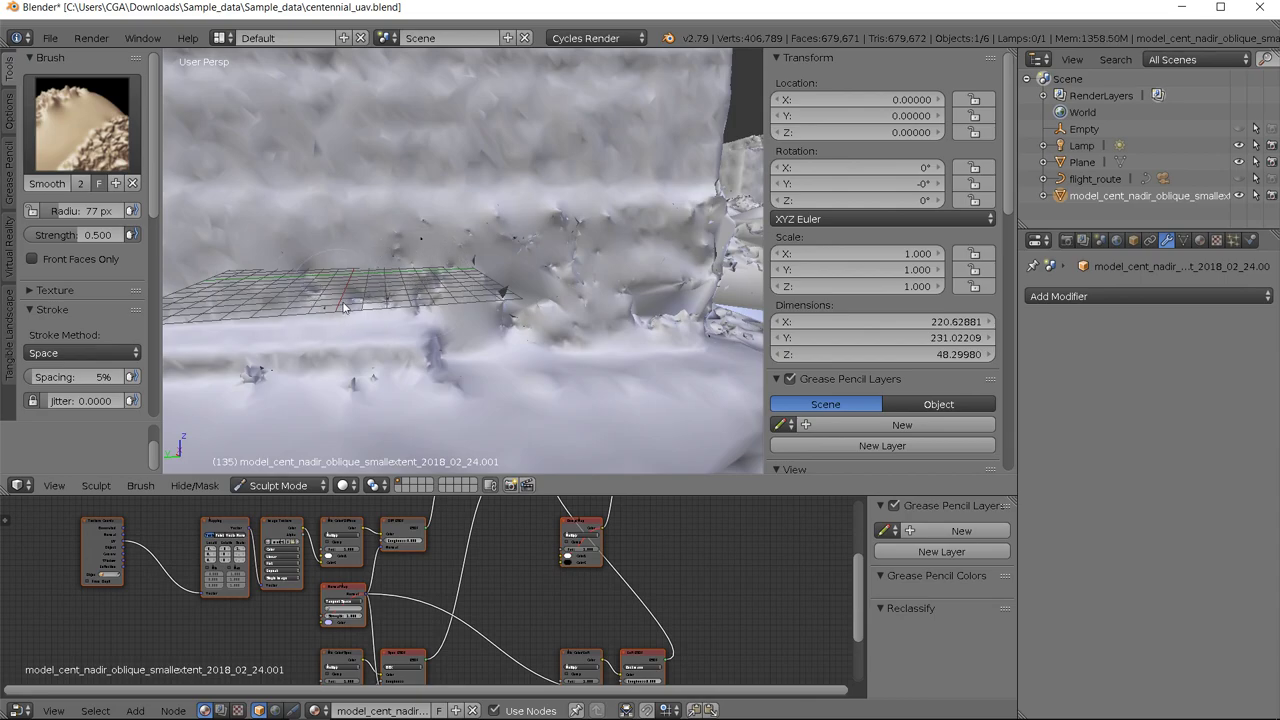
{"action": "scroll", "coordinate": [347, 309], "scroll_direction": "down", "scroll_amount": 4}
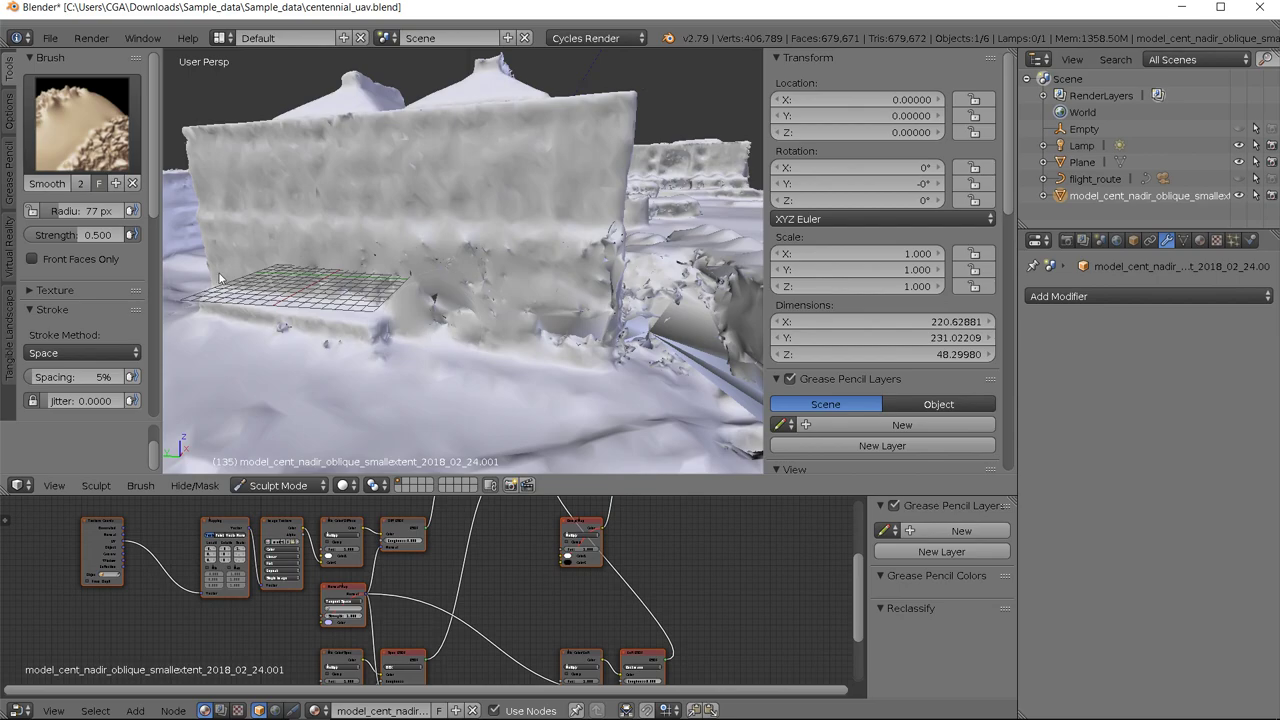
{"action": "scroll", "coordinate": [465, 332], "scroll_direction": "up", "scroll_amount": 2}
{"action": "scroll", "coordinate": [465, 332], "scroll_direction": "up", "scroll_amount": 2}
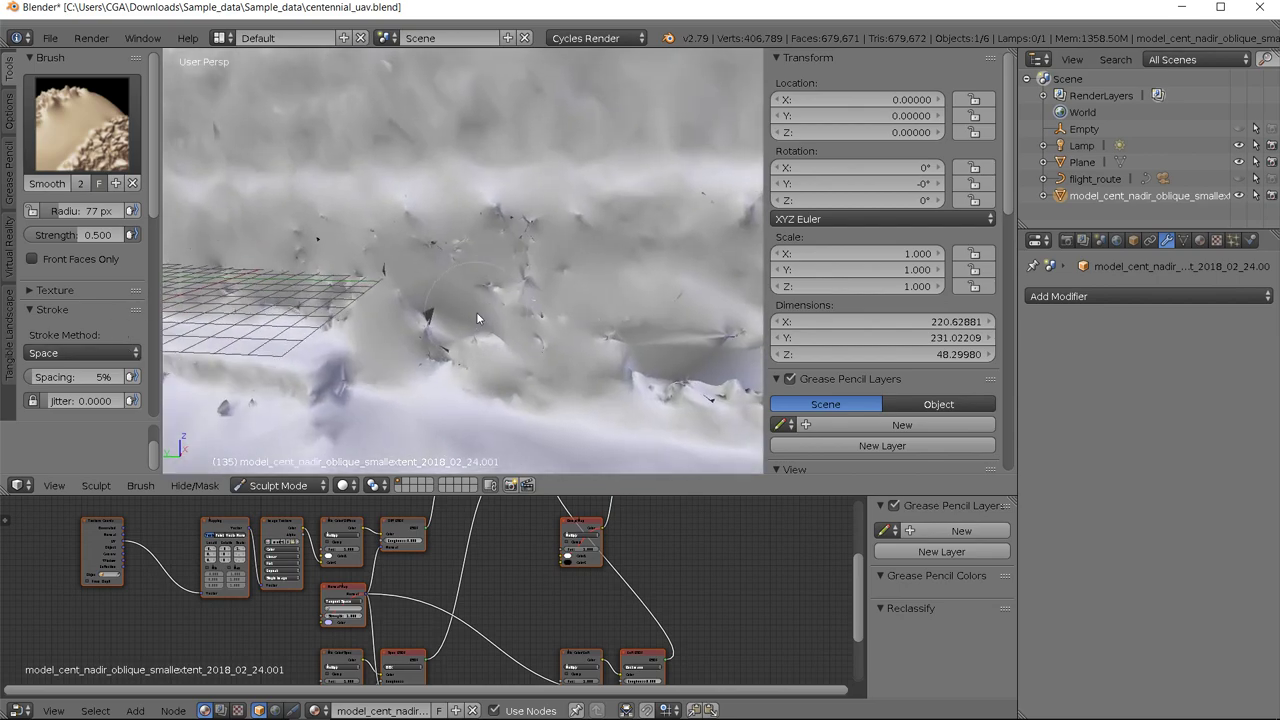
{"action": "left_click", "coordinate": [82, 122]}
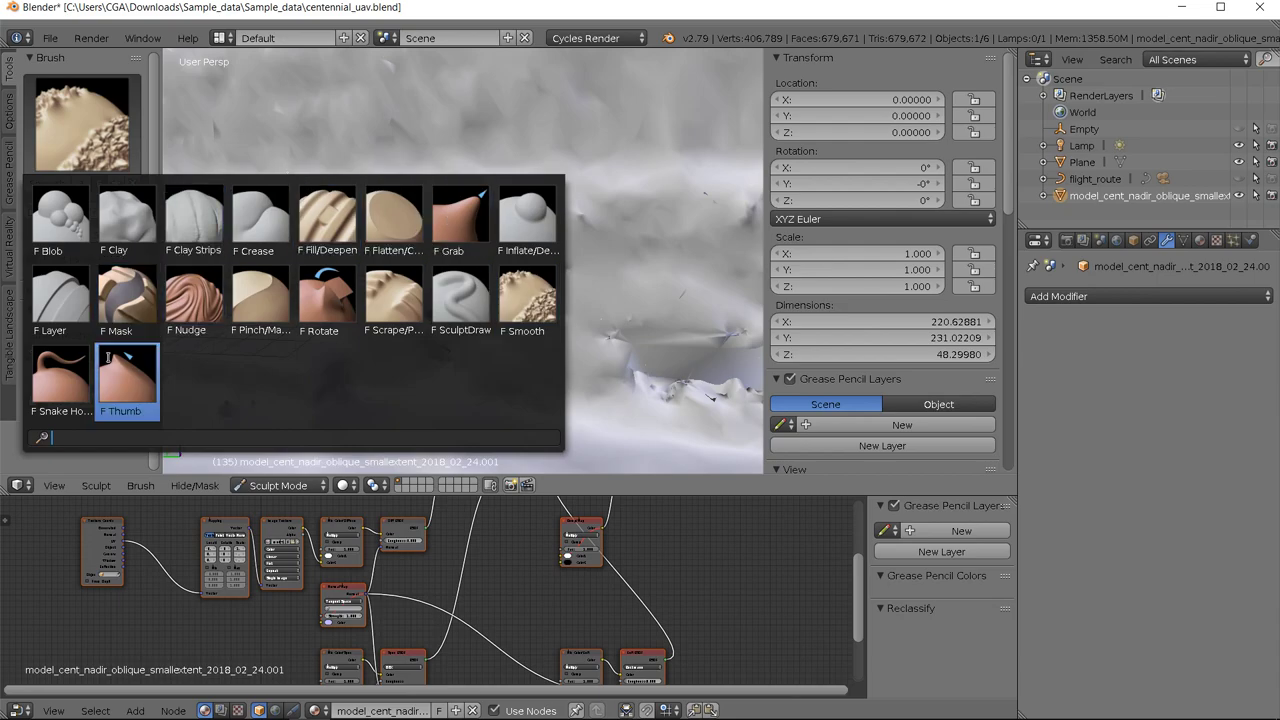
Pick the Snake Hook brush, shrink its radius to 16 px, and orbit out to the whole wall
{"action": "left_click", "coordinate": [64, 378]}
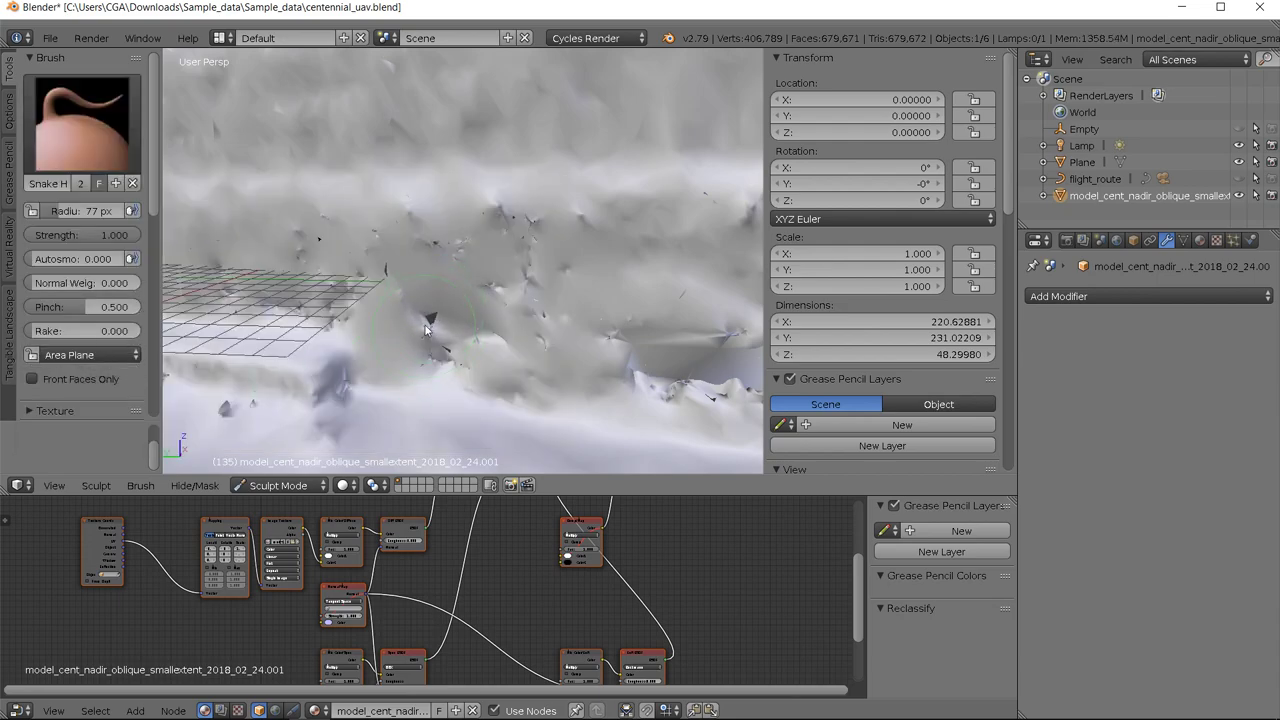
{"action": "key", "text": "bracketleft"}
{"action": "key", "text": "bracketleft"}
{"action": "key", "text": "bracketleft"}
{"action": "key", "text": "bracketleft"}
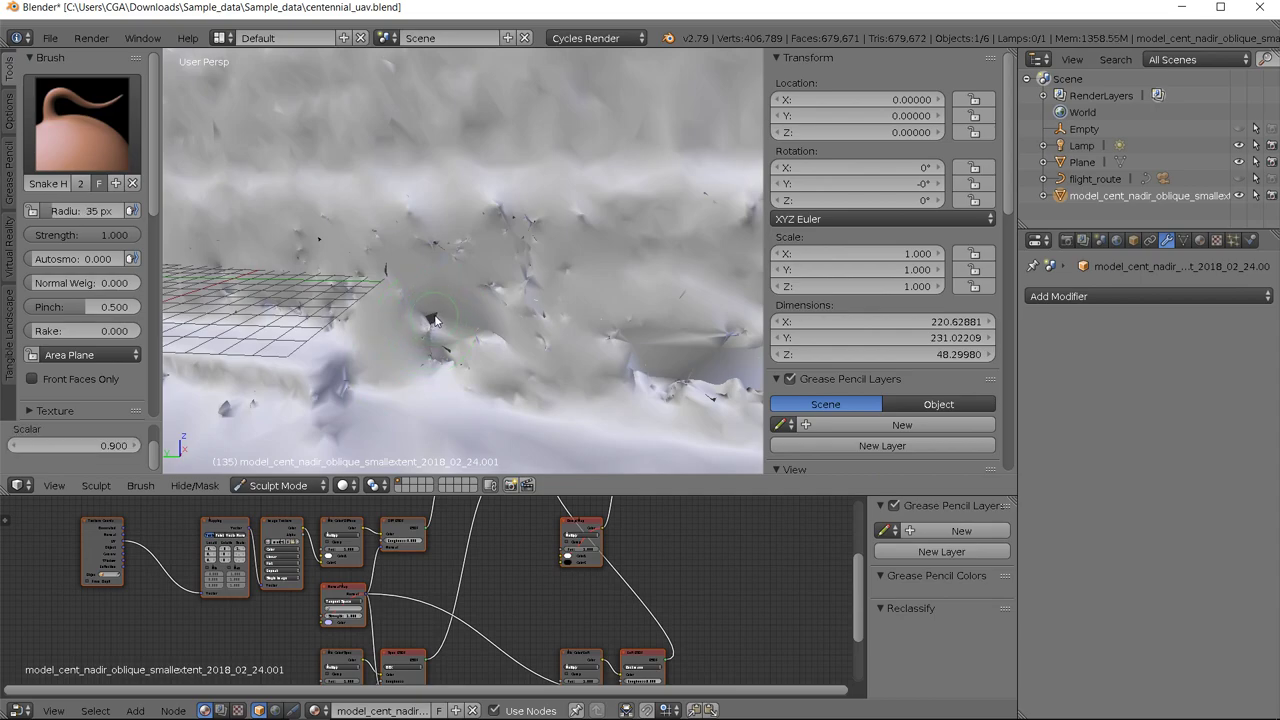
{"action": "key", "text": "bracketleft"}
{"action": "key", "text": "bracketleft"}
{"action": "key", "text": "bracketleft"}
{"action": "key", "text": "bracketleft"}
{"action": "key", "text": "bracketleft"}
{"action": "key", "text": "bracketleft"}
{"action": "key", "text": "bracketleft"}
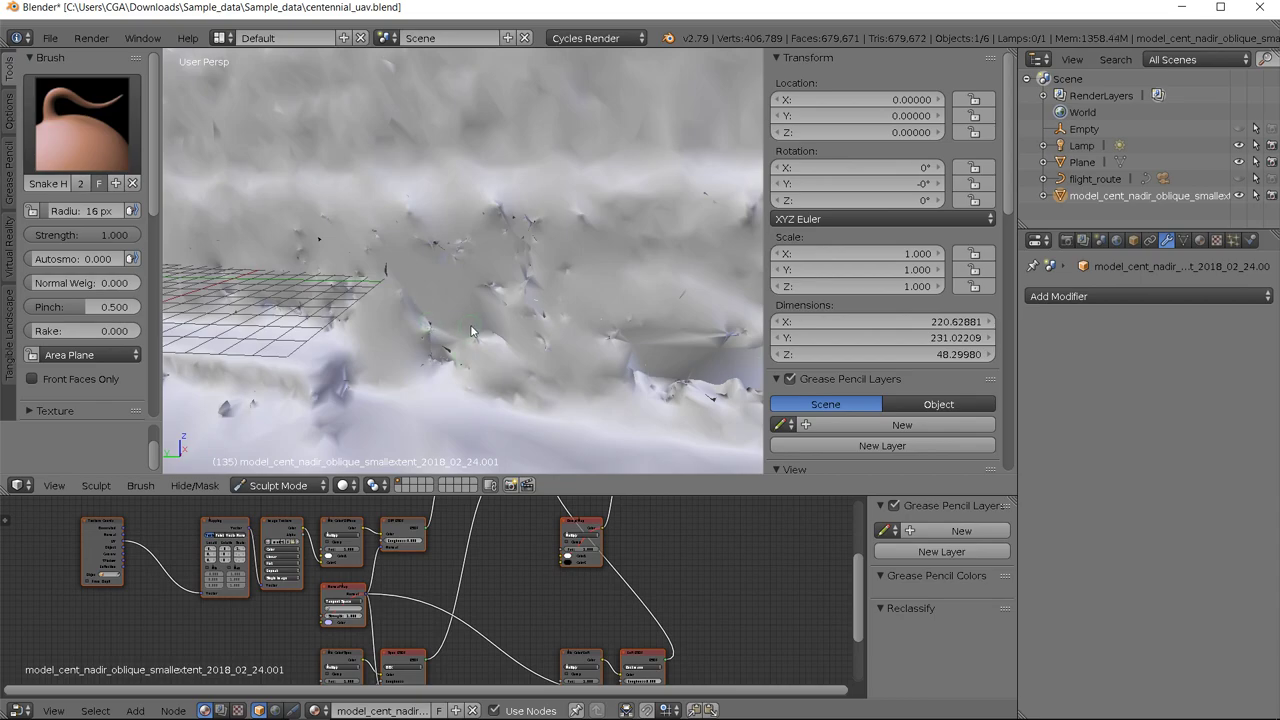
{"action": "mouse_move", "coordinate": [468, 336]}
{"action": "middle_mouse_down"}
{"action": "mouse_move", "coordinate": [459, 310]}
{"action": "mouse_move", "coordinate": [470, 340]}
{"action": "mouse_move", "coordinate": [459, 313]}
{"action": "mouse_move", "coordinate": [480, 324]}
{"action": "mouse_move", "coordinate": [457, 291]}
{"action": "mouse_move", "coordinate": [406, 298]}
{"action": "mouse_move", "coordinate": [471, 289]}
{"action": "mouse_move", "coordinate": [445, 287]}
{"action": "middle_mouse_up"}
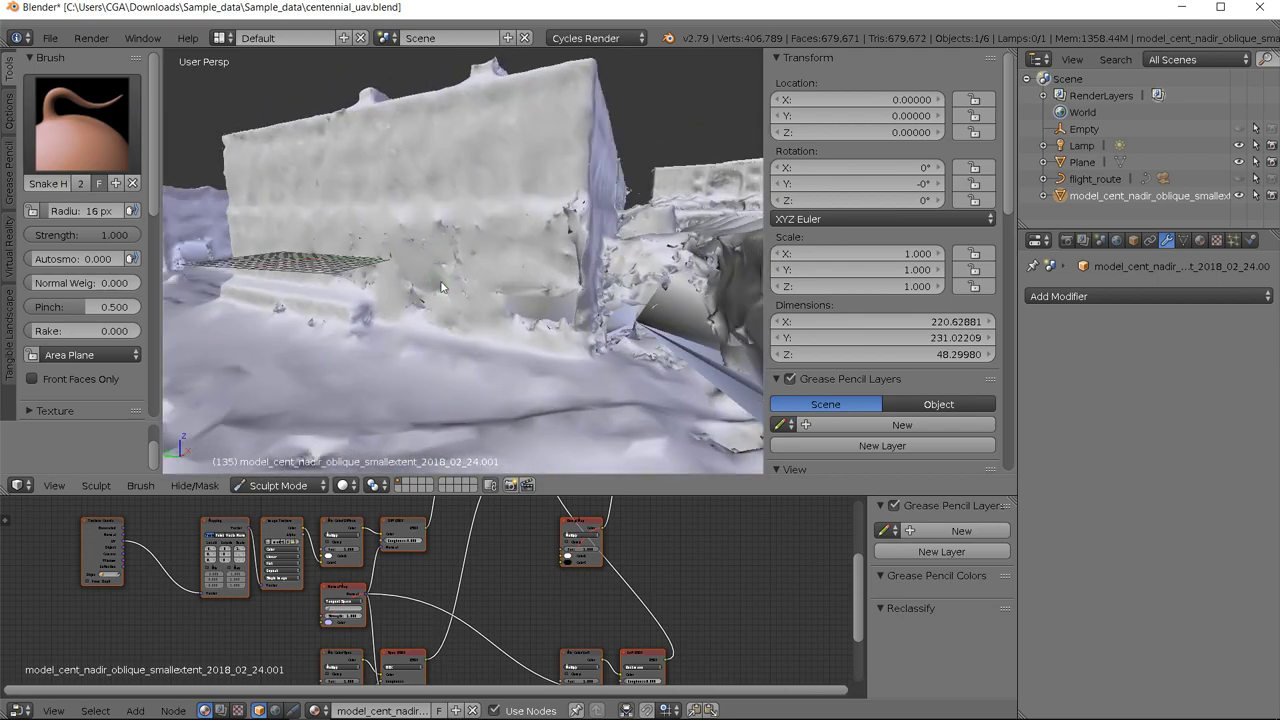
Return the campus model to Object Mode and orbit to a wider view of the building
{"action": "left_click", "coordinate": [284, 485]}
{"action": "left_click", "coordinate": [284, 466]}
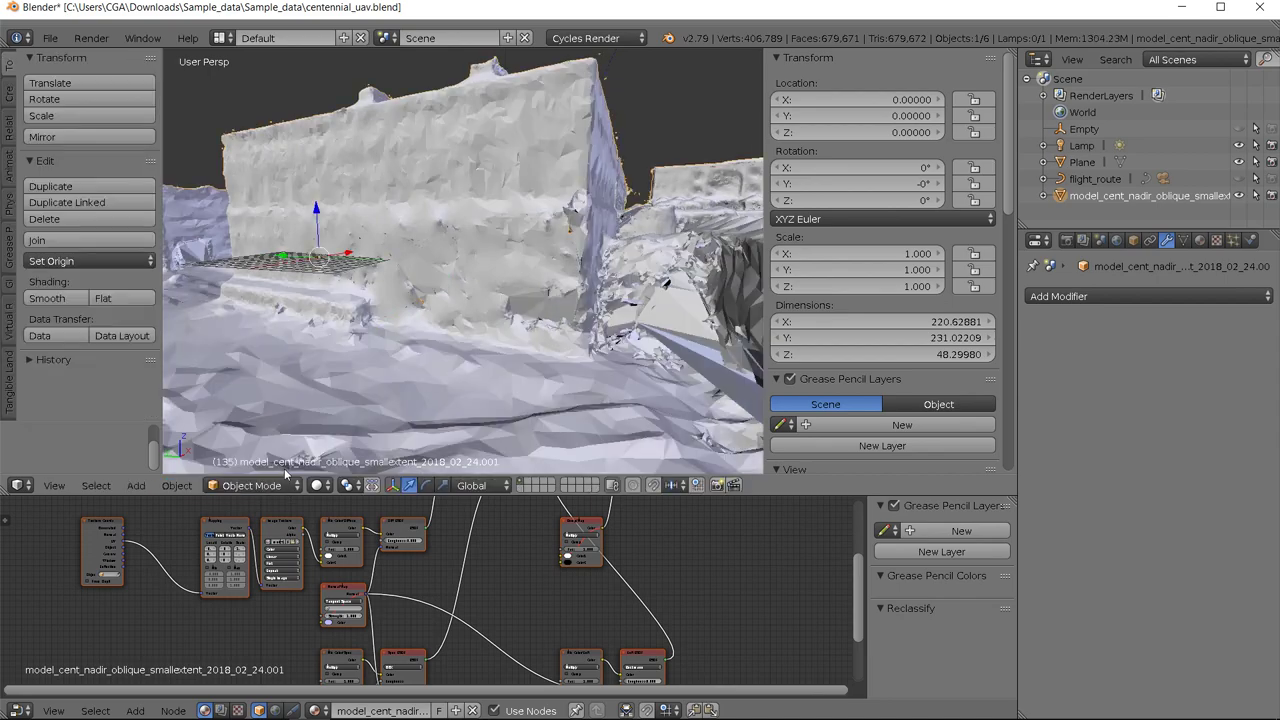
{"action": "middle_click_drag", "start_coordinate": [419, 341], "coordinate": [448, 352]}
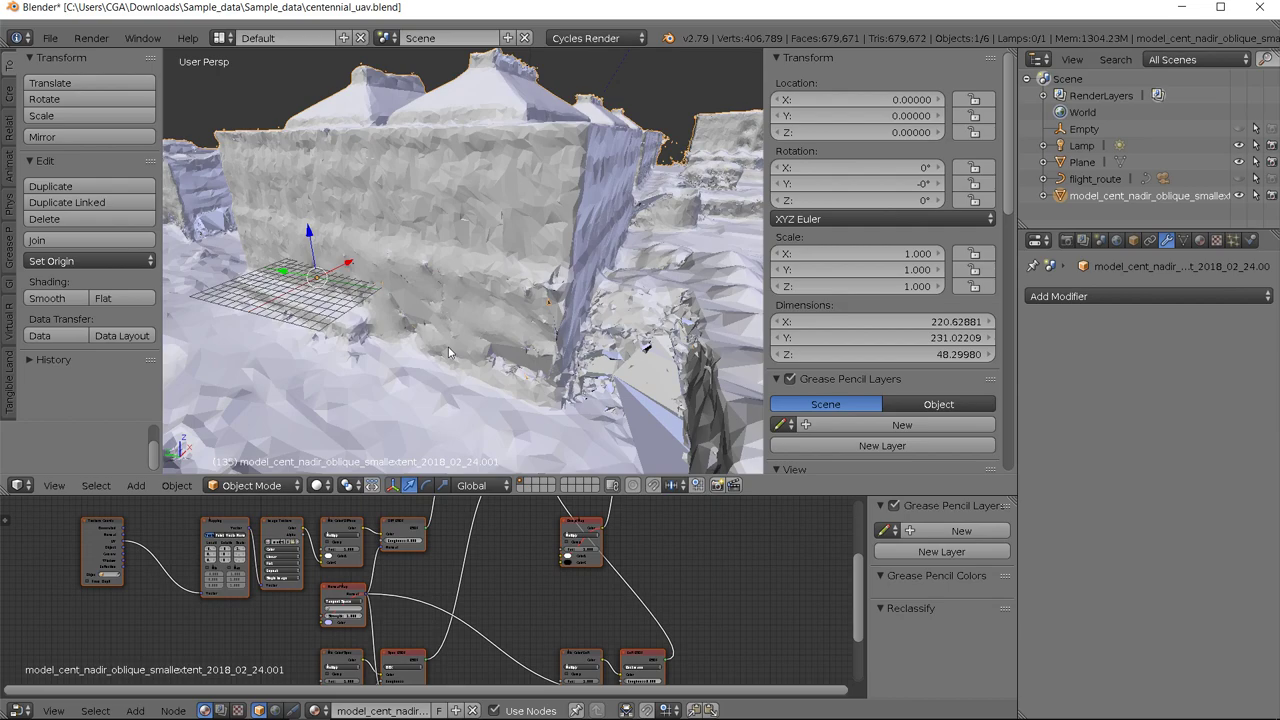
{"action": "key", "text": "alt+Tab"}
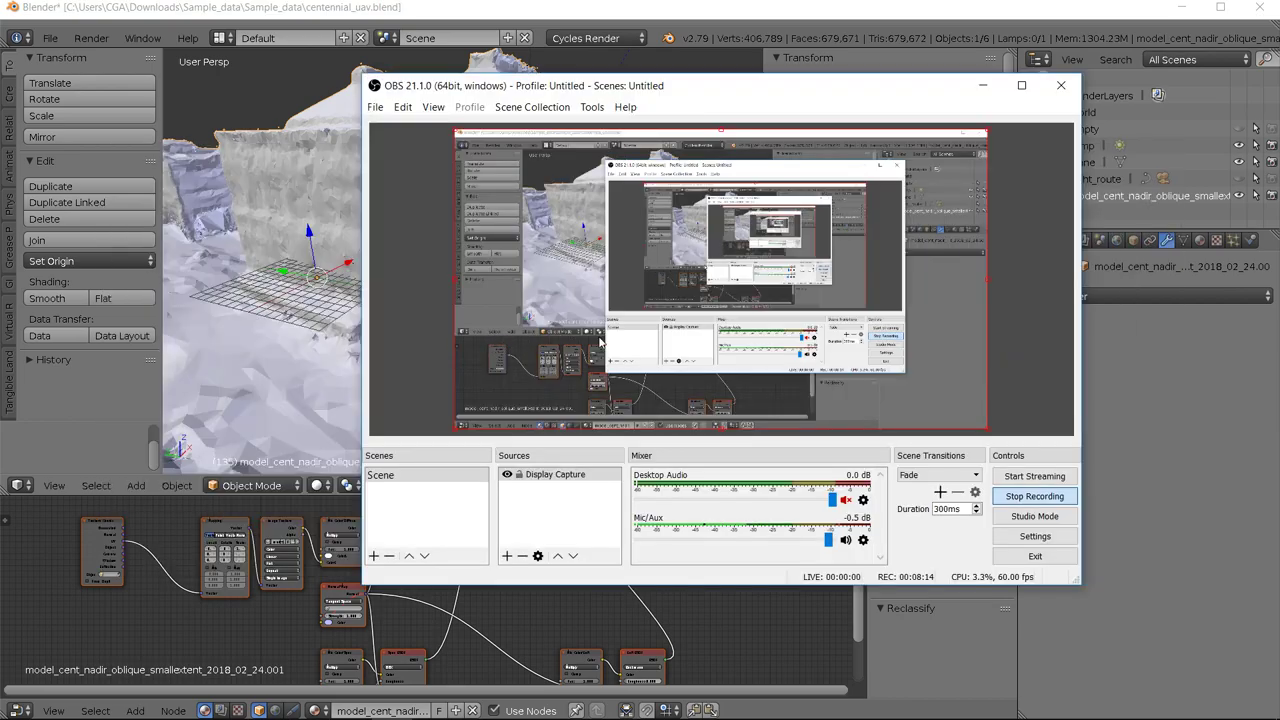